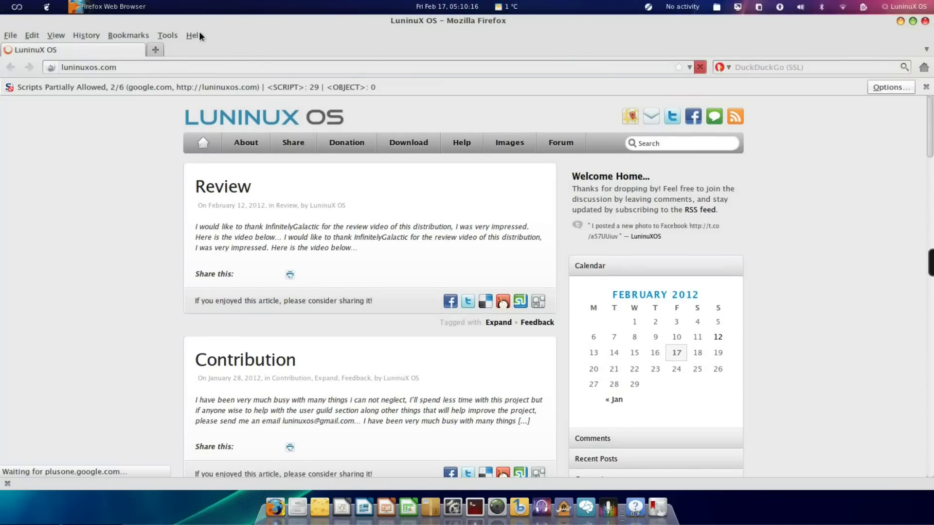
Step: Check the installed Firefox version in the About Mozilla Firefox window, and close it
{"action": "left_click", "coordinate": [192, 35]}
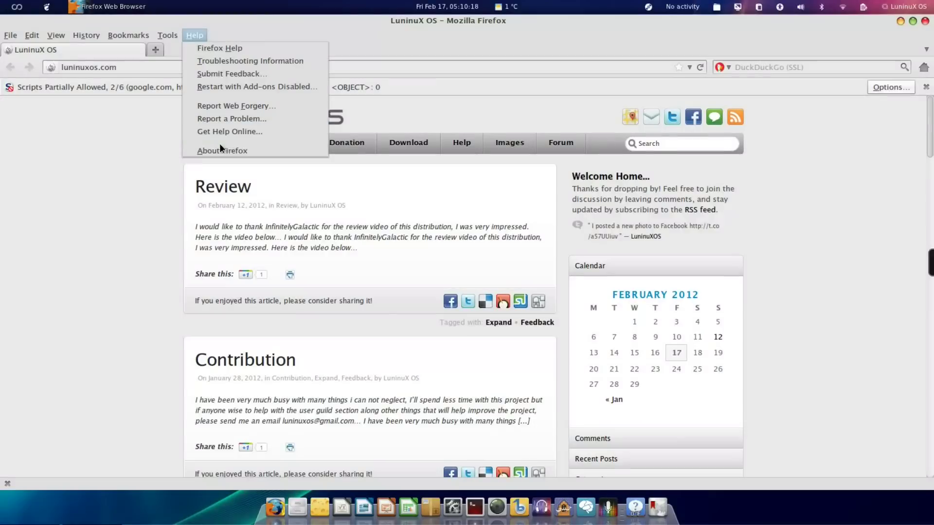
{"action": "left_click", "coordinate": [220, 148]}
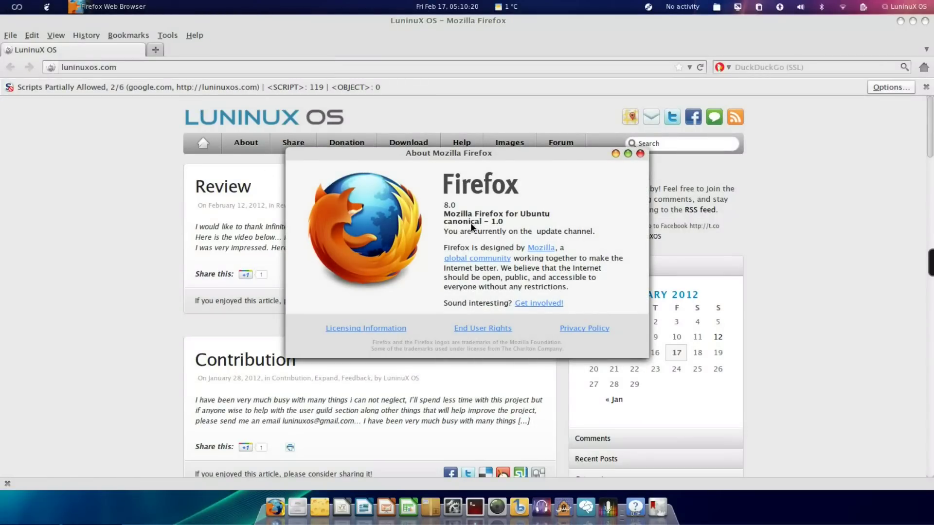
{"action": "left_click", "coordinate": [641, 153]}
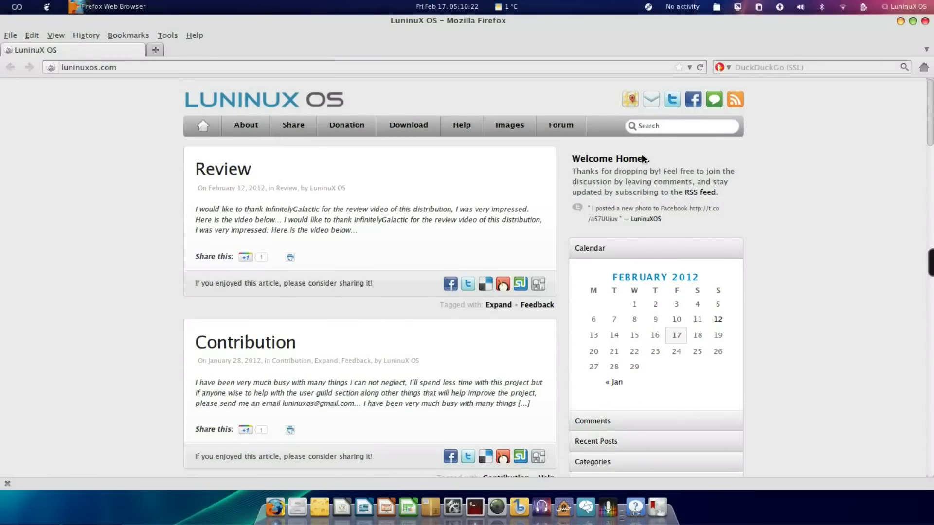
Step: Search DuckDuckGo for "you" and open the YouTube site from the results
{"action": "left_click", "coordinate": [807, 69]}
{"action": "type", "text": "you"}
{"action": "key", "text": "Return"}
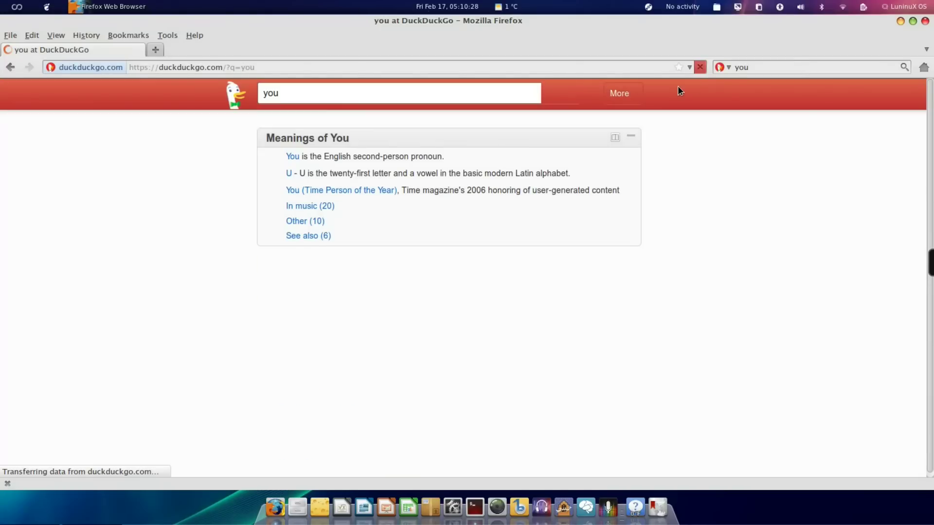
{"action": "left_click", "coordinate": [384, 312]}
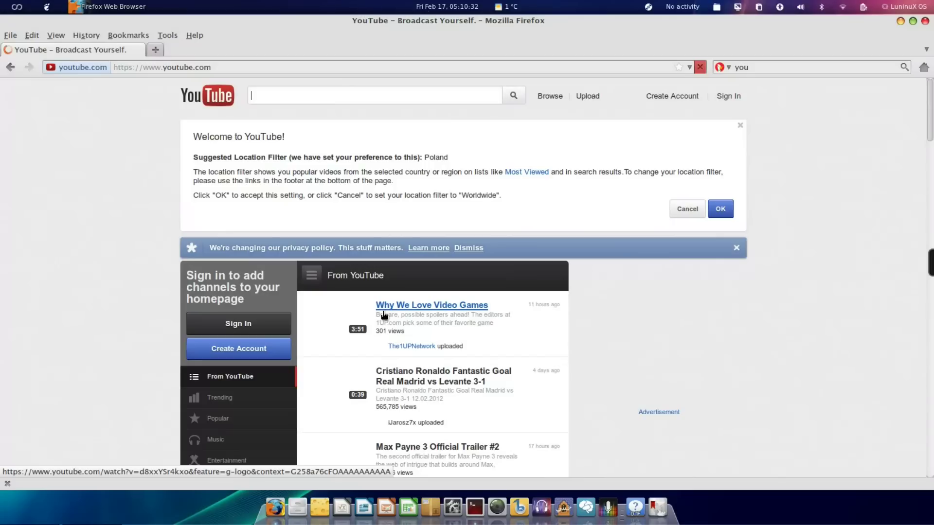
Step: Browse the YouTube homepage video list and open the video "Real Madrid vs Levante 4-2 All Goals"
{"action": "scroll", "coordinate": [644, 292], "scroll_direction": "down", "scroll_amount": 10}
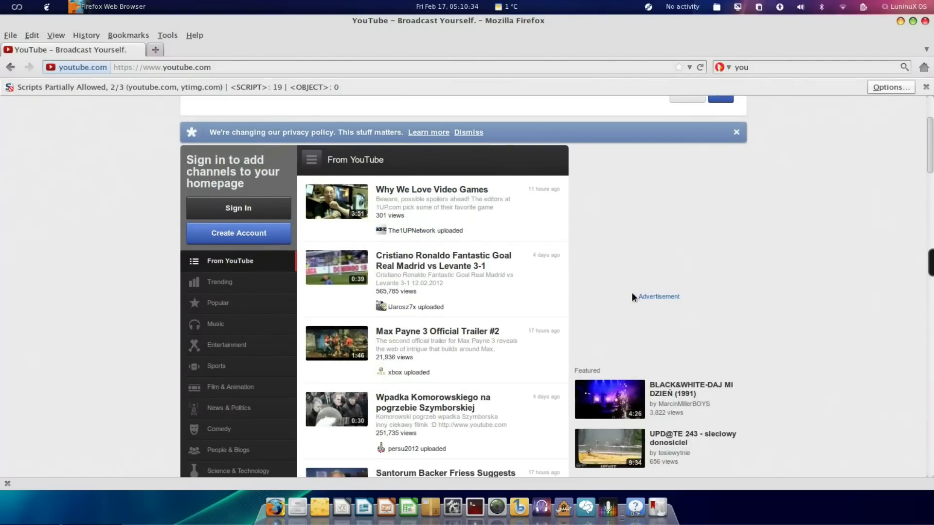
{"action": "scroll", "coordinate": [626, 293], "scroll_direction": "down", "scroll_amount": 9}
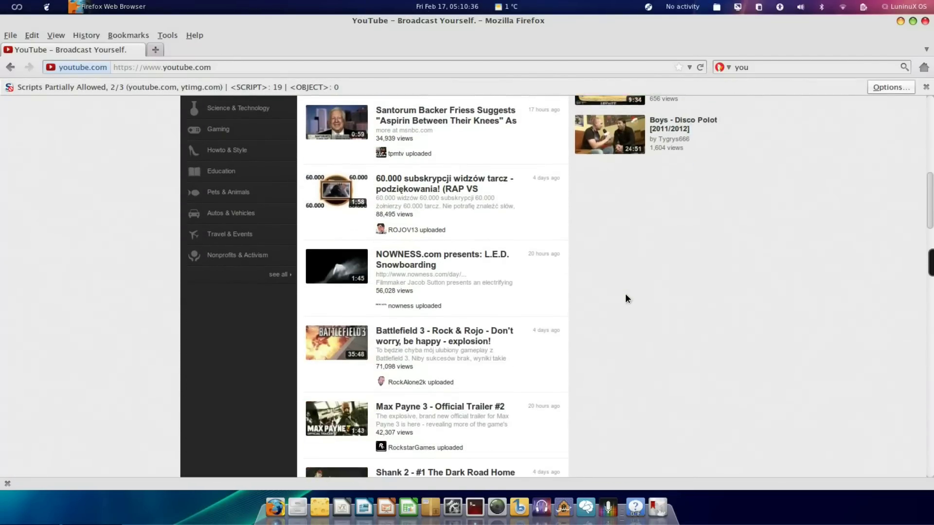
{"action": "scroll", "coordinate": [626, 295], "scroll_direction": "down", "scroll_amount": 7}
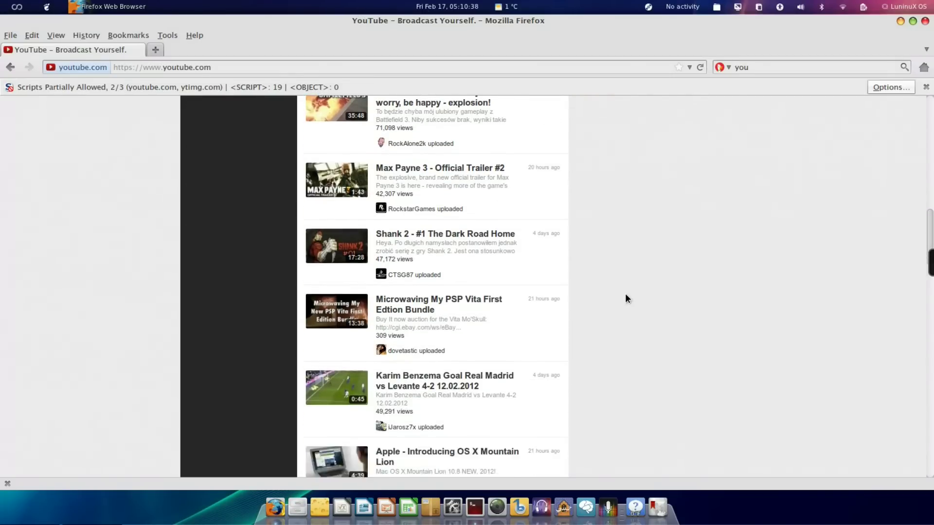
{"action": "scroll", "coordinate": [626, 298], "scroll_direction": "down", "scroll_amount": 5}
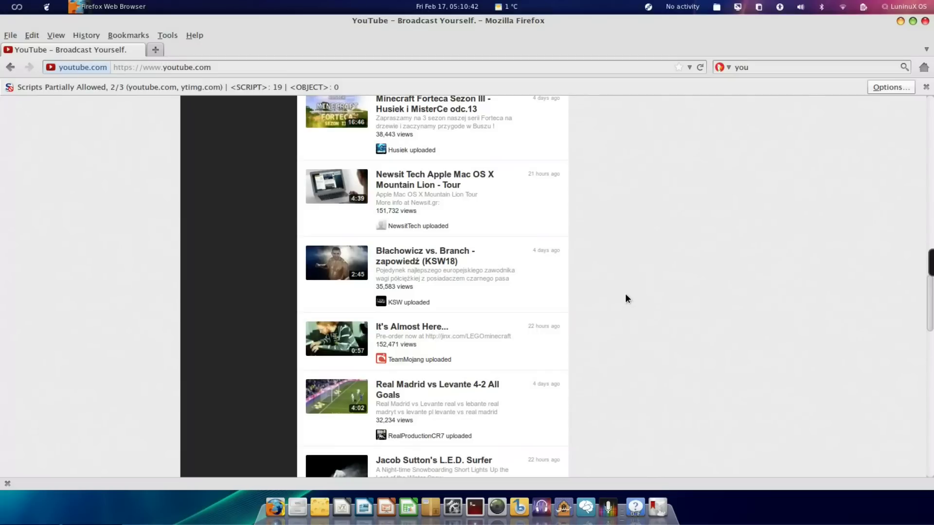
{"action": "scroll", "coordinate": [626, 298], "scroll_direction": "down", "scroll_amount": 3}
{"action": "scroll", "coordinate": [625, 298], "scroll_direction": "down", "scroll_amount": 2}
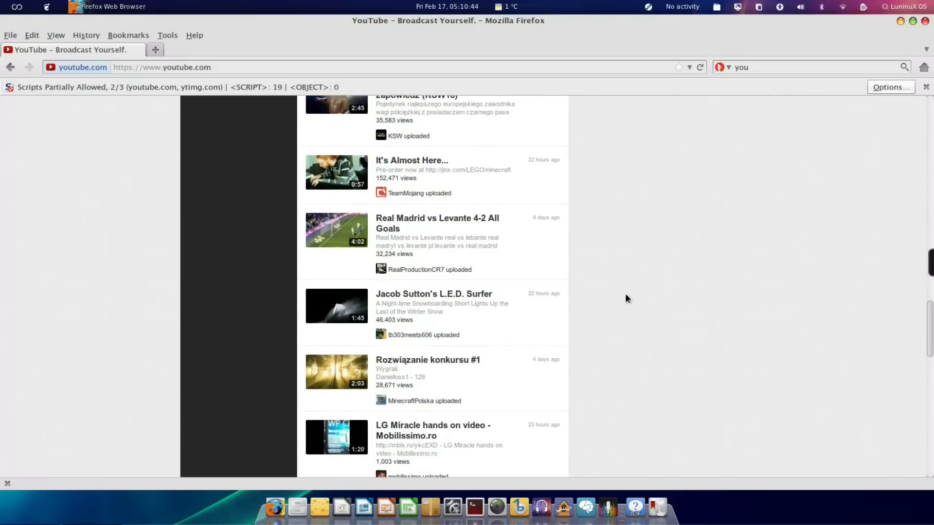
{"action": "left_click", "coordinate": [460, 221]}
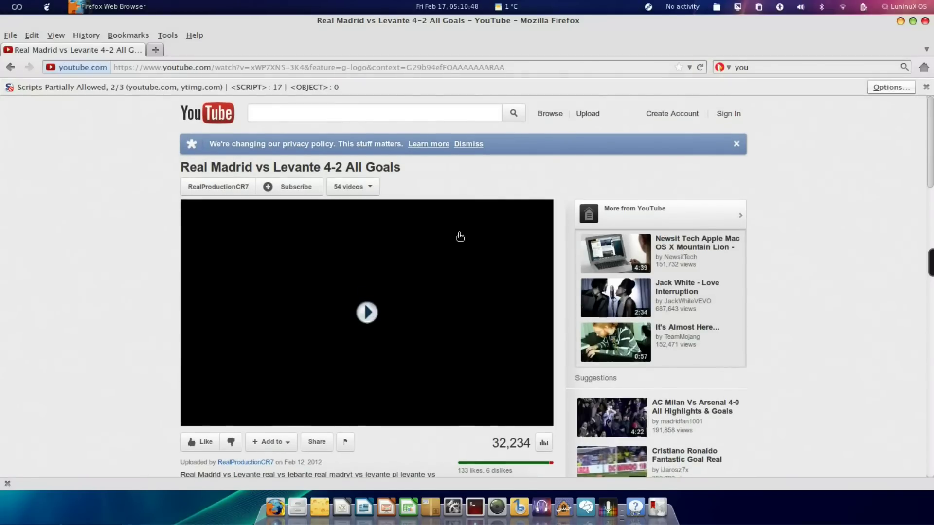
Step: Play the Real Madrid vs Levante video, skip ahead to about 1:23, and close Firefox
{"action": "left_click", "coordinate": [368, 311]}
{"action": "scroll", "coordinate": [150, 331], "scroll_direction": "down", "scroll_amount": 3}
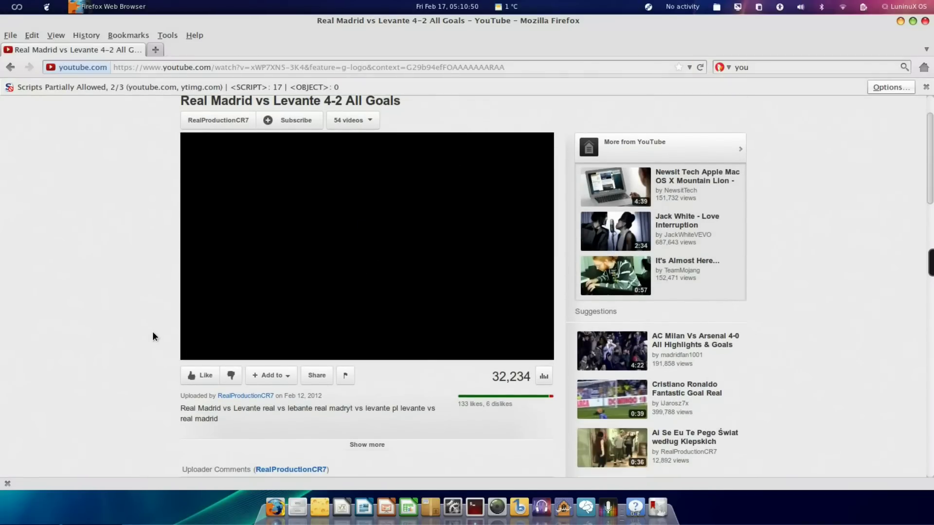
{"action": "left_click", "coordinate": [306, 325]}
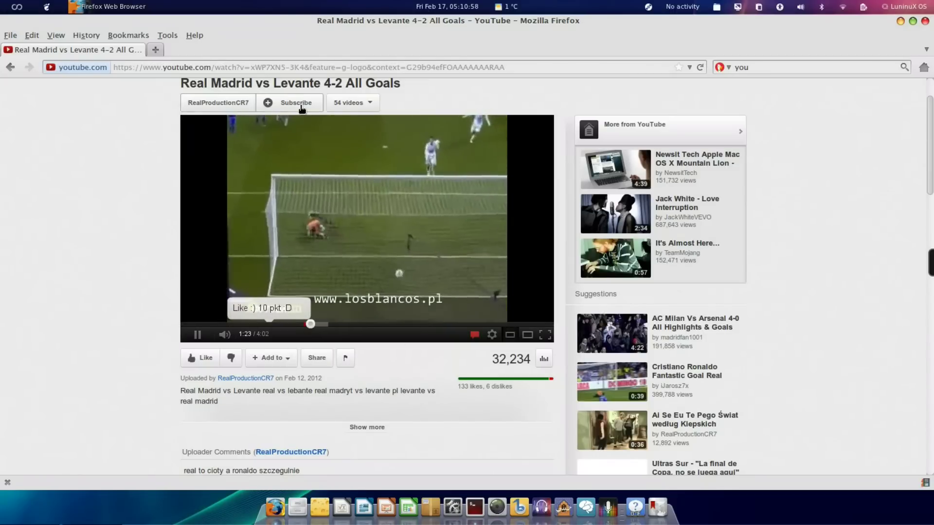
{"action": "left_click", "coordinate": [926, 21]}
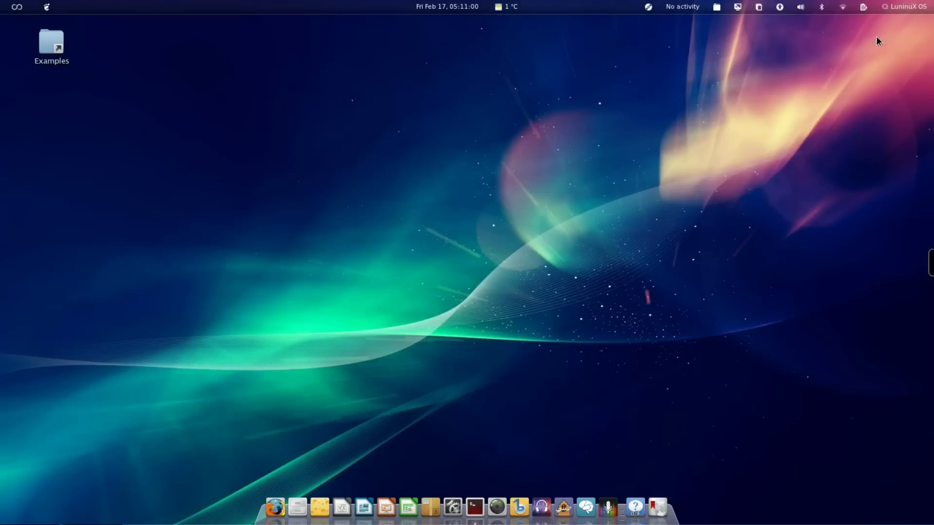
Step: Show the installed applications and look through the Accessories, Games, Graphics, Internet and Office categories
{"action": "mouse_move", "coordinate": [0, 1]}
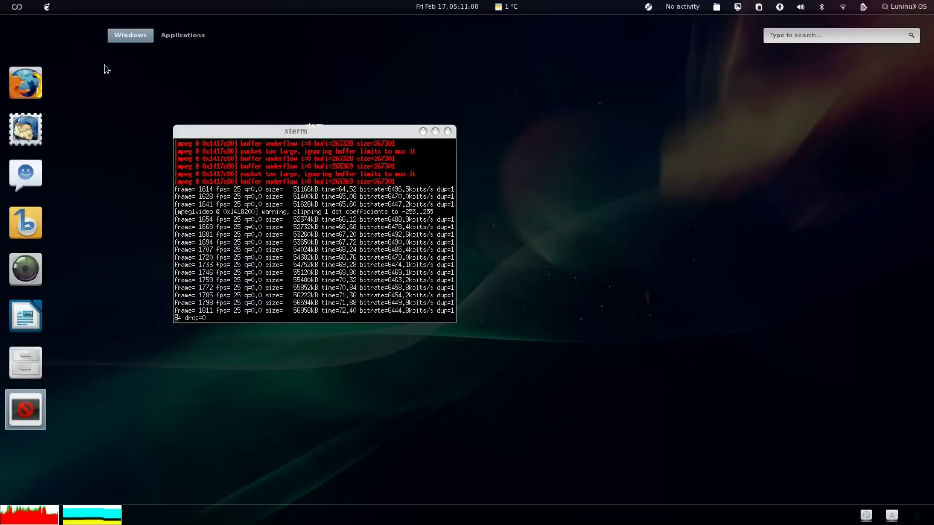
{"action": "left_click", "coordinate": [195, 35]}
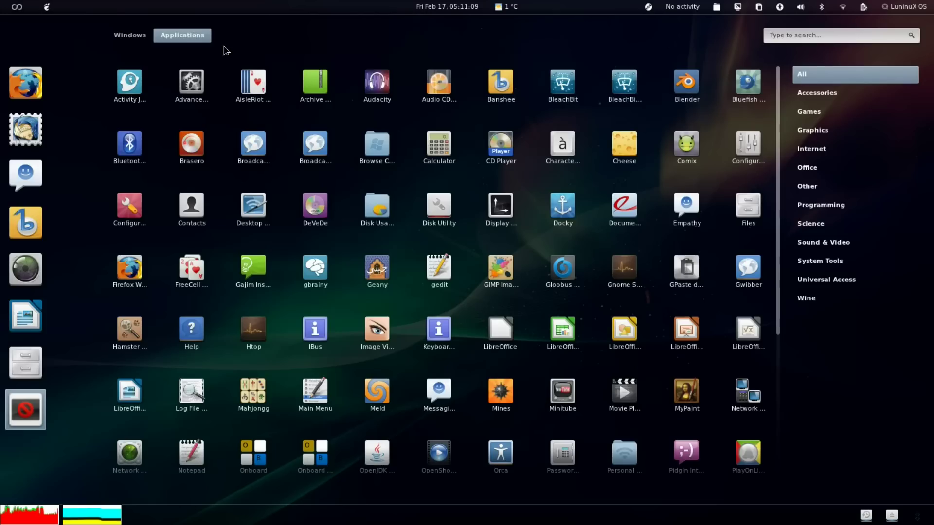
{"action": "left_click", "coordinate": [820, 94]}
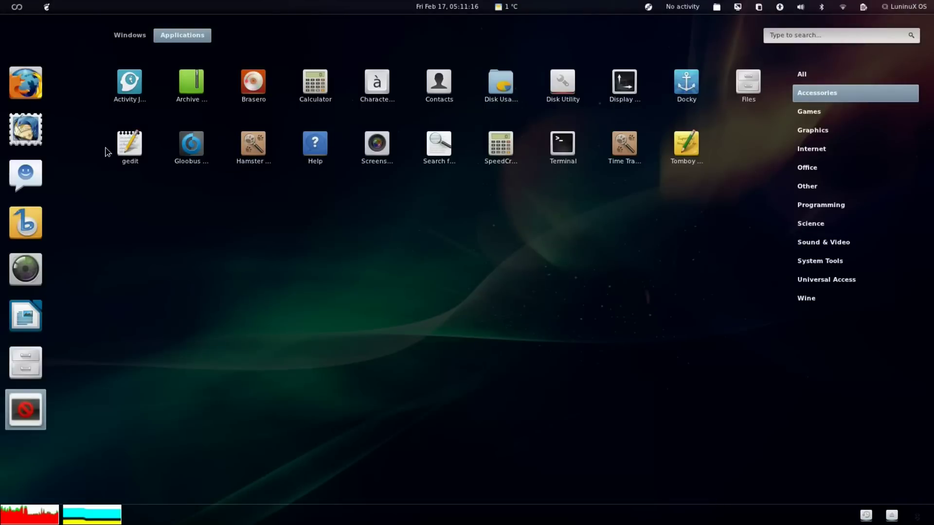
{"action": "left_click", "coordinate": [827, 115]}
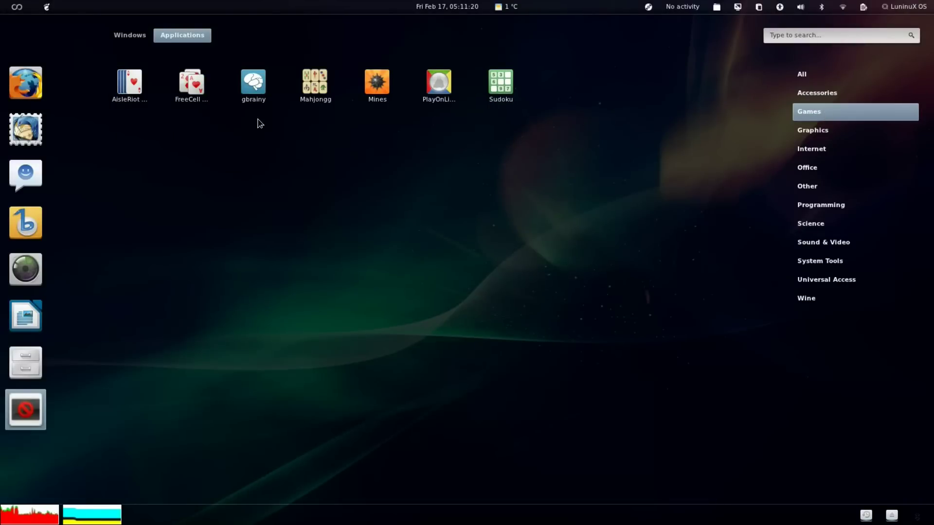
{"action": "left_click", "coordinate": [841, 136]}
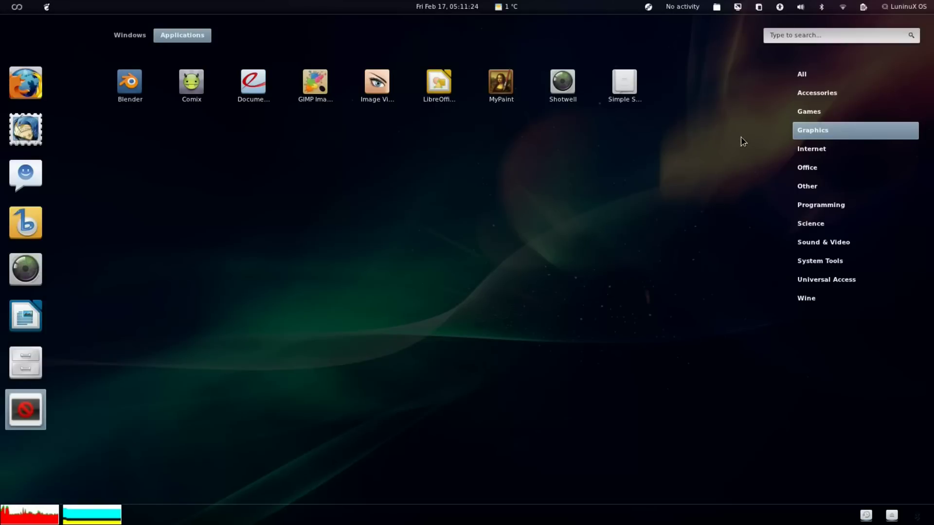
{"action": "left_click", "coordinate": [808, 150]}
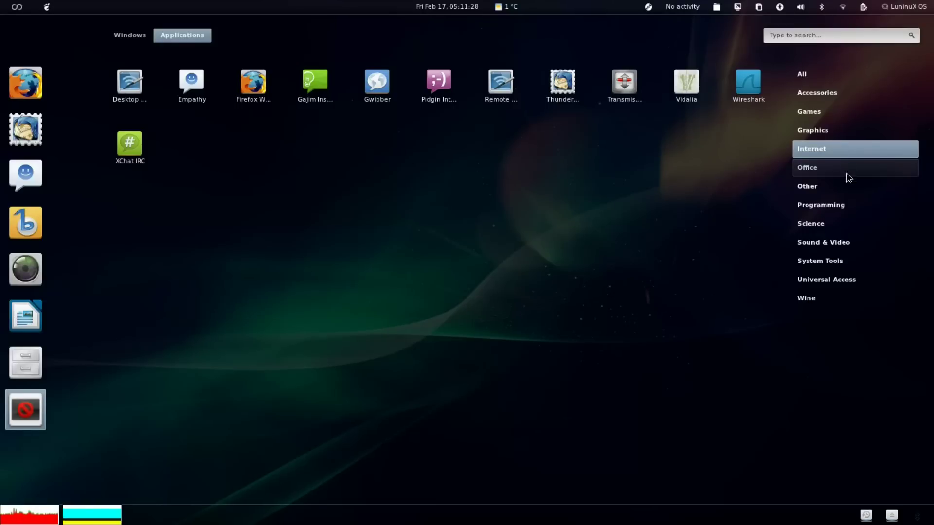
{"action": "left_click", "coordinate": [822, 174]}
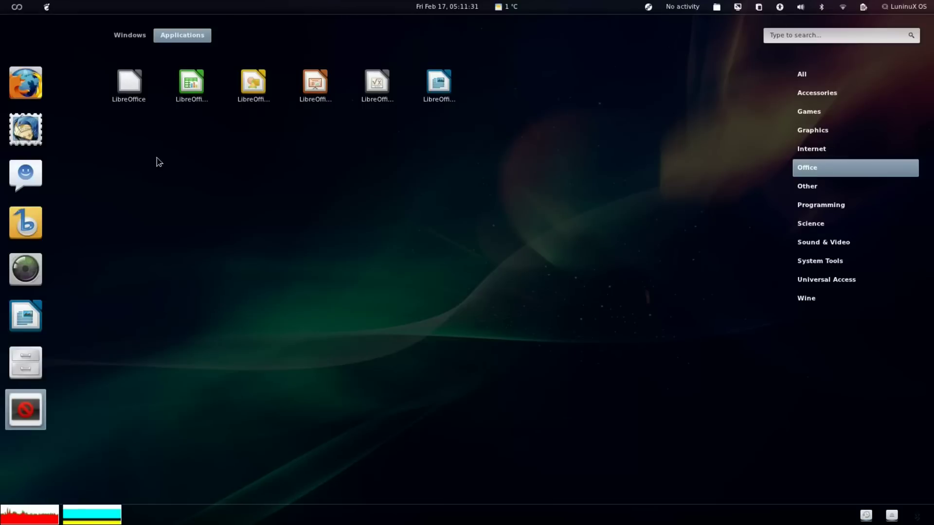
Step: Look through the Other, Programming, Science, Sound & Video, System Tools, Universal Access and Wine application categories
{"action": "left_click", "coordinate": [845, 179]}
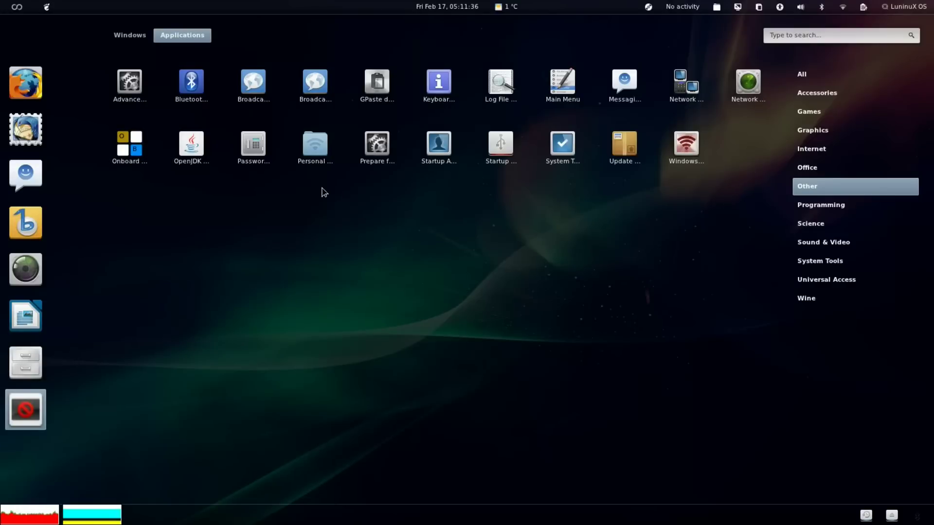
{"action": "left_click", "coordinate": [819, 206]}
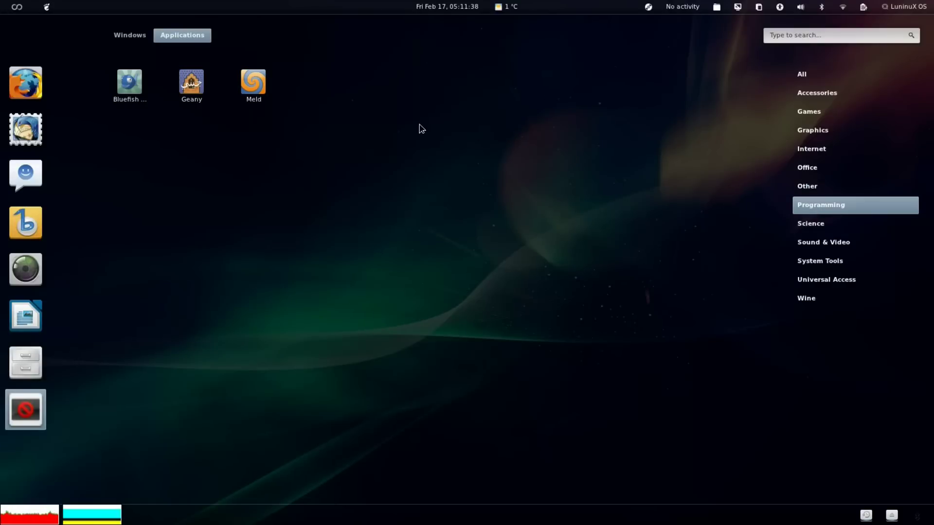
{"action": "left_click", "coordinate": [816, 224]}
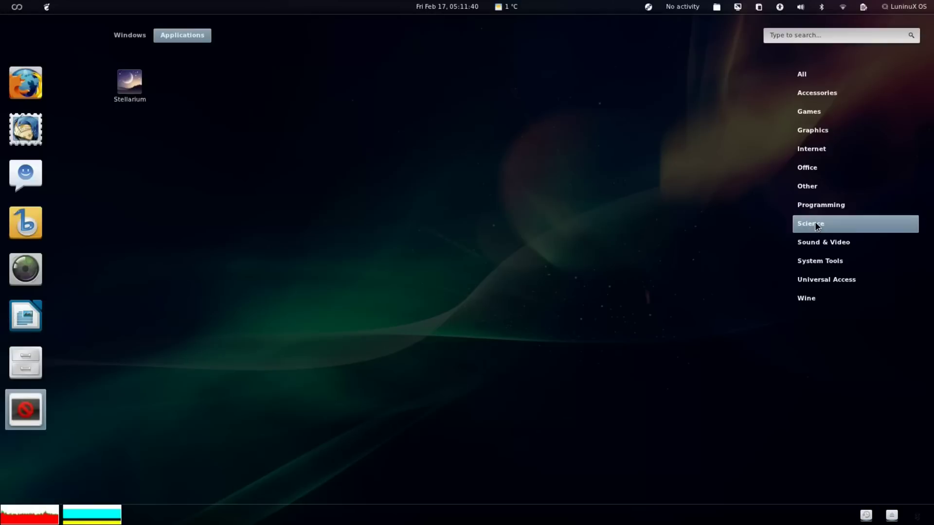
{"action": "left_click", "coordinate": [823, 236]}
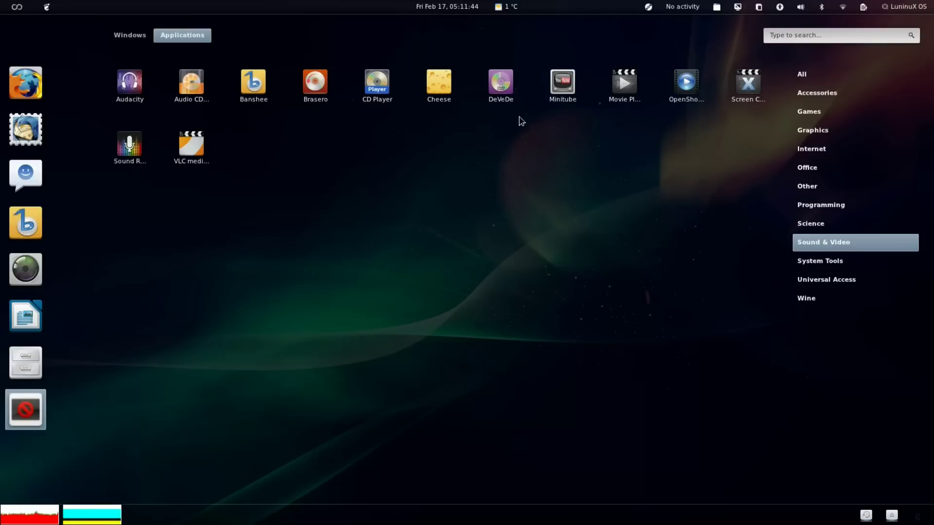
{"action": "left_click", "coordinate": [825, 264]}
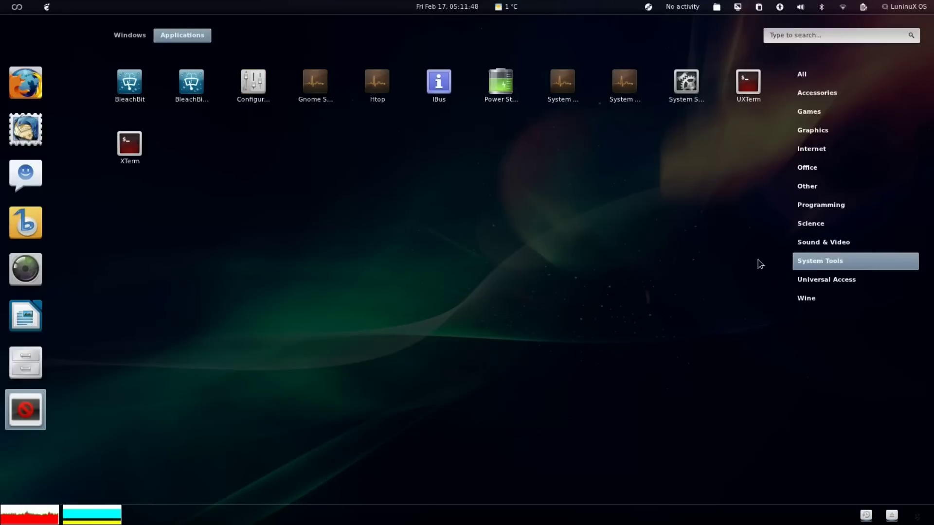
{"action": "left_click", "coordinate": [849, 279]}
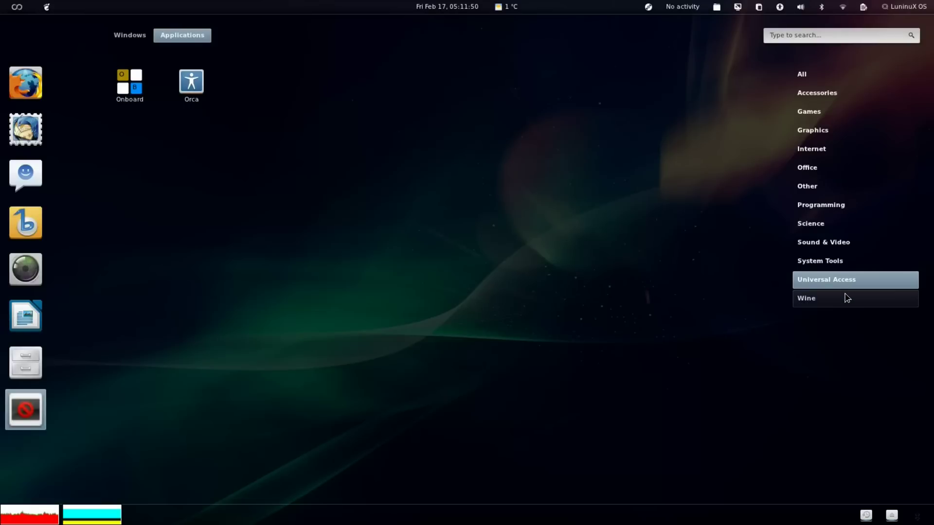
{"action": "left_click", "coordinate": [845, 297]}
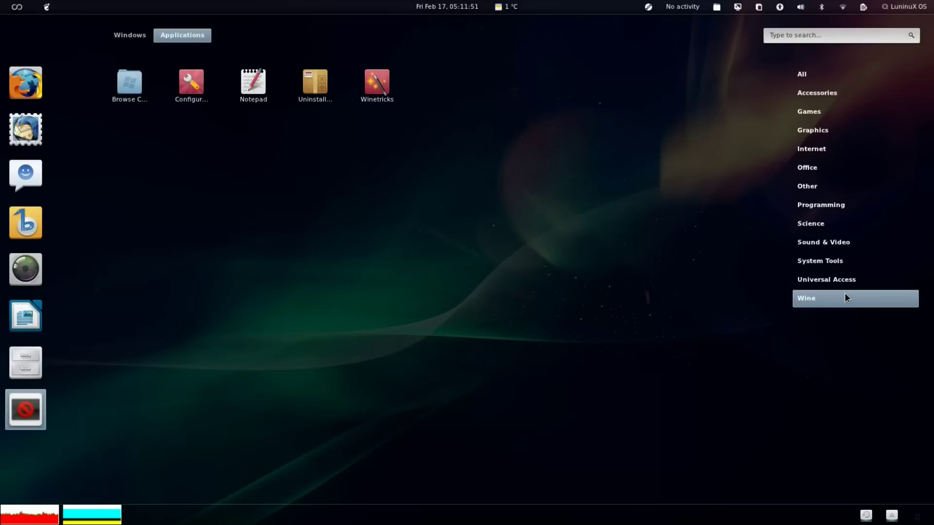
Step: Launch VLC media player from the Sound & Video applications, accept its privacy and network policies, and close the player after enlarging its window
{"action": "left_click", "coordinate": [837, 247]}
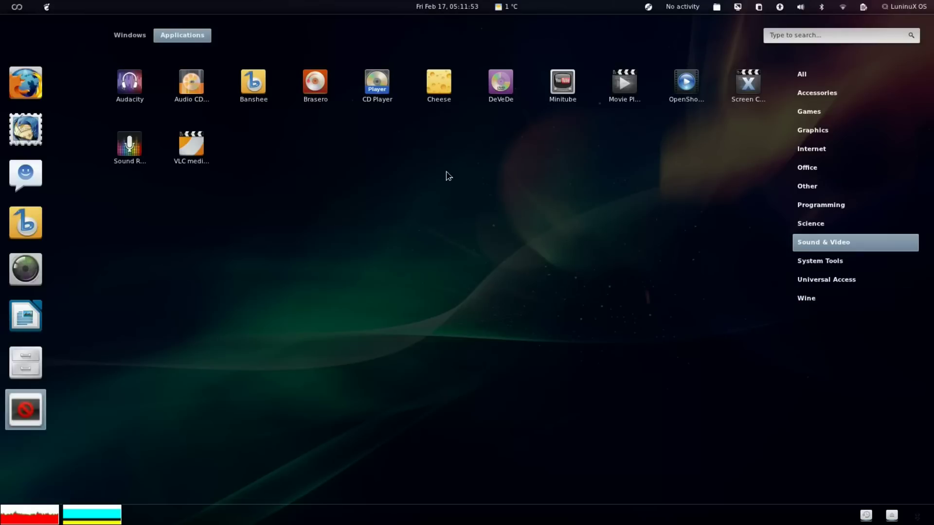
{"action": "left_click", "coordinate": [191, 142]}
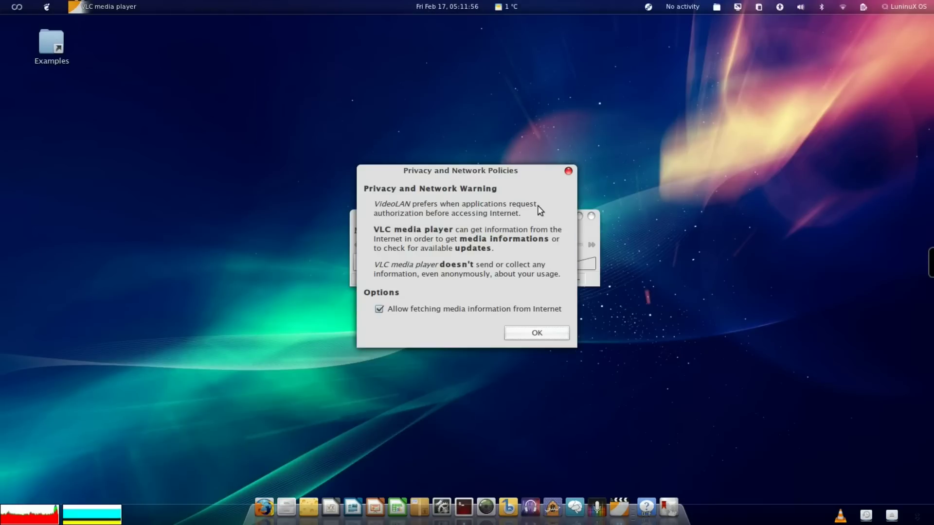
{"action": "left_click", "coordinate": [537, 334]}
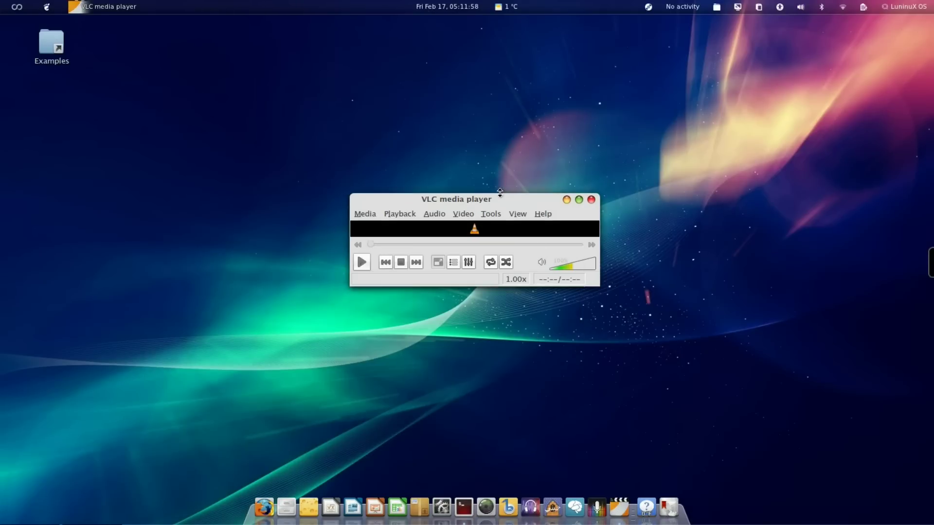
{"action": "left_click_drag", "start_coordinate": [487, 83], "coordinate": [372, 91]}
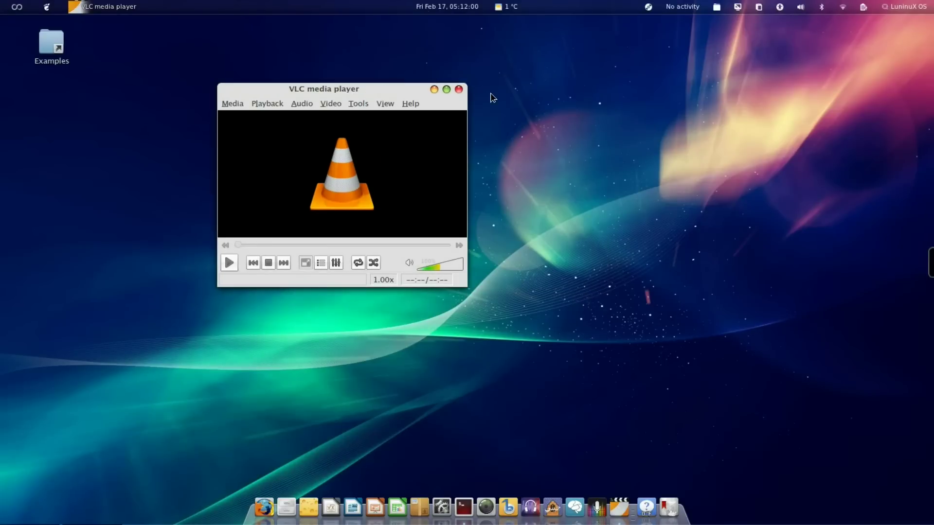
{"action": "left_click", "coordinate": [455, 91]}
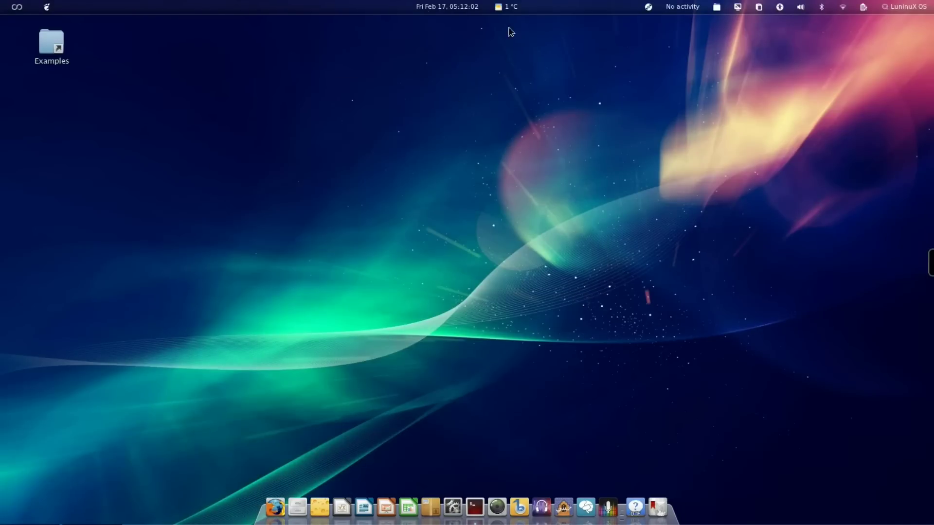
Step: Look through the weather forecast, the disc-shaped and activity indicators, and the folder shortcuts offered by the file places indicator
{"action": "left_click", "coordinate": [508, 10]}
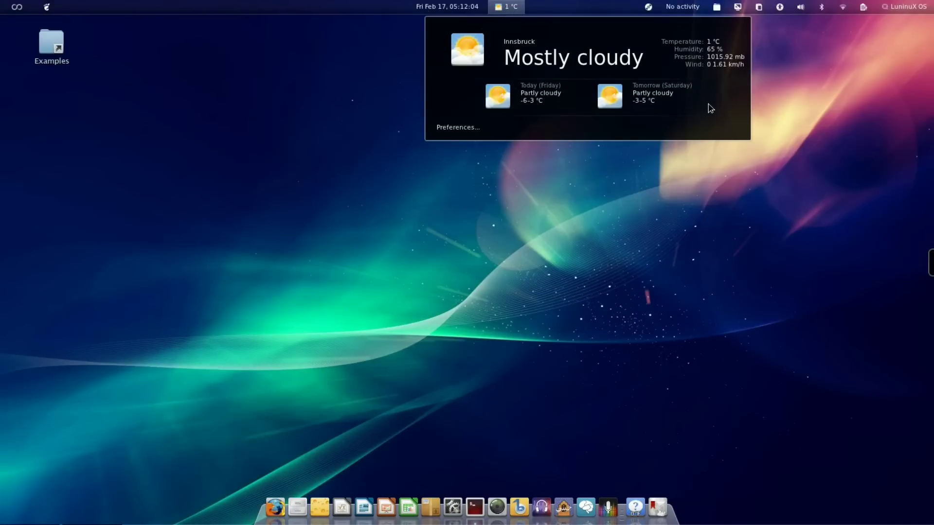
{"action": "left_click", "coordinate": [506, 4]}
{"action": "left_click", "coordinate": [652, 3]}
{"action": "left_click", "coordinate": [652, 5]}
{"action": "left_click", "coordinate": [682, 6]}
{"action": "left_click", "coordinate": [683, 6]}
{"action": "left_click", "coordinate": [718, 7]}
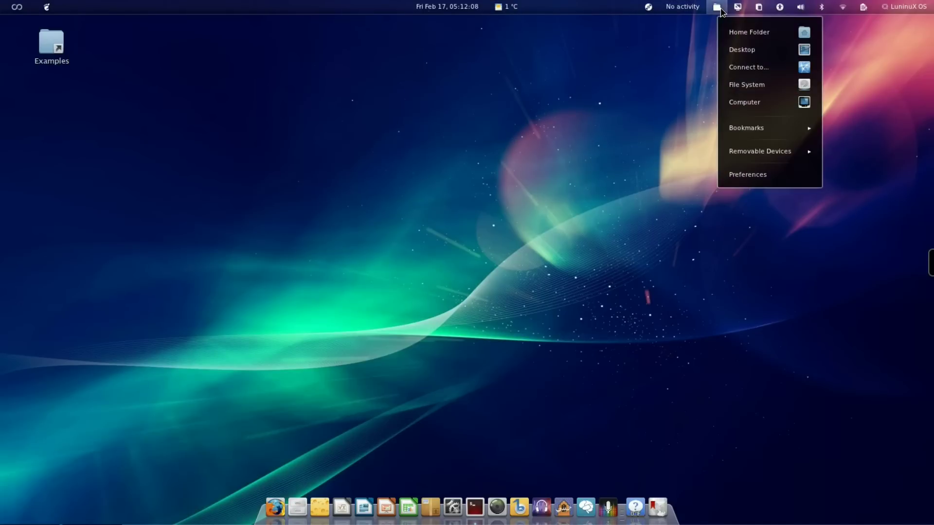
{"action": "left_click", "coordinate": [719, 7]}
Step: Check the display rotation options, the clipboard indicator, and the LuninuX OS user account and session options
{"action": "left_click", "coordinate": [739, 8]}
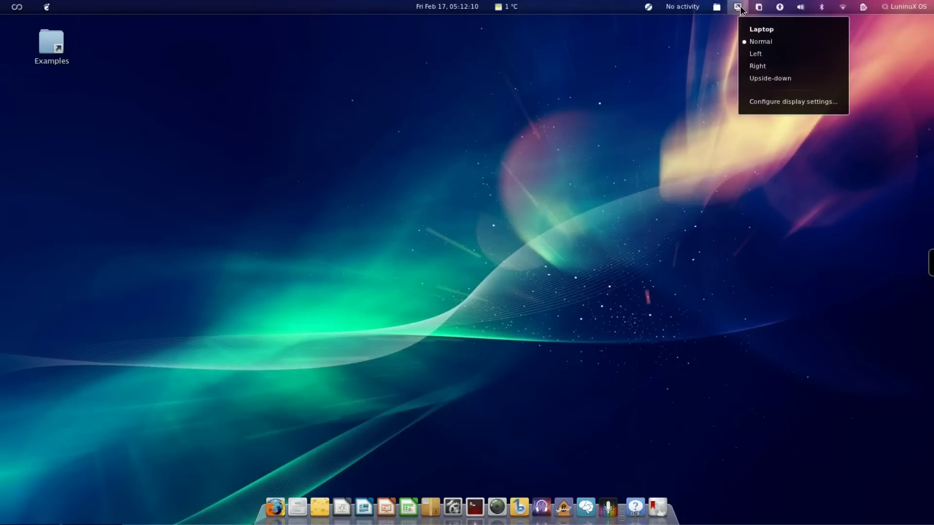
{"action": "left_click", "coordinate": [739, 7]}
{"action": "left_click", "coordinate": [758, 7]}
{"action": "left_click", "coordinate": [758, 7]}
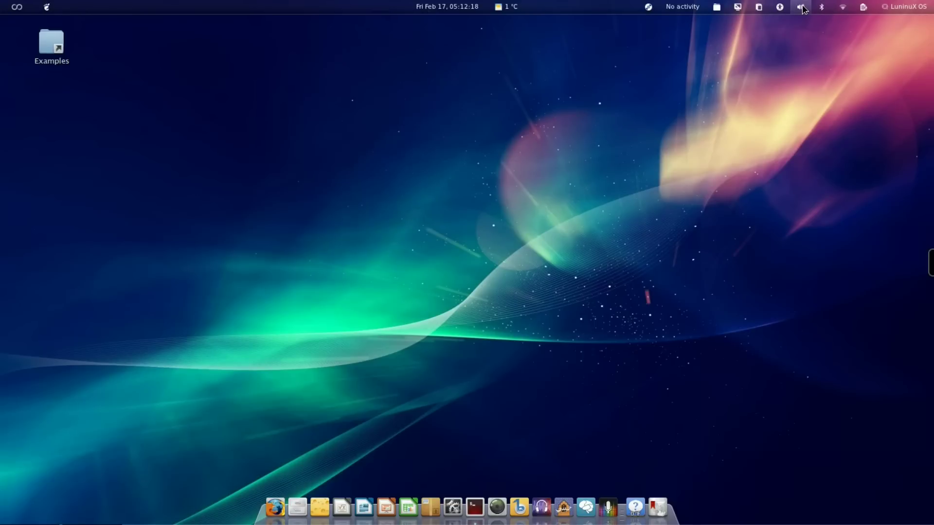
{"action": "left_click", "coordinate": [904, 7]}
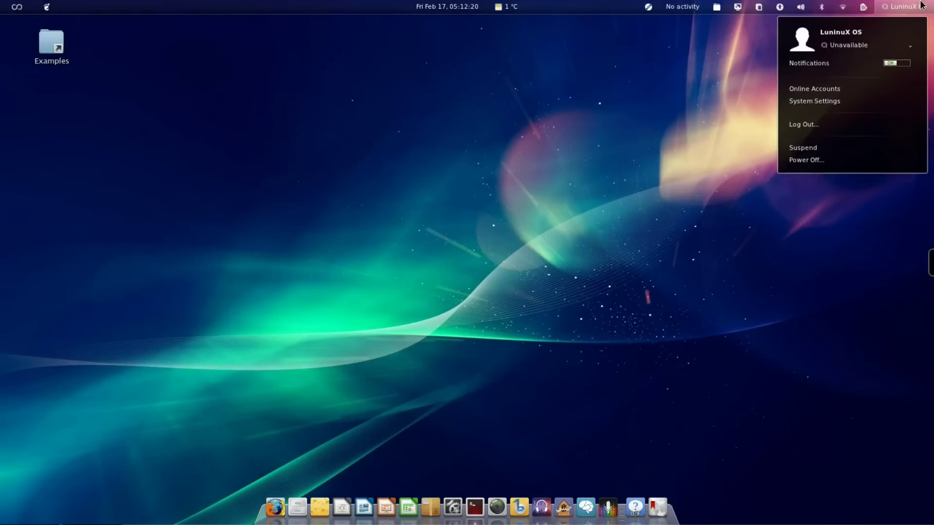
{"action": "left_click", "coordinate": [820, 238]}
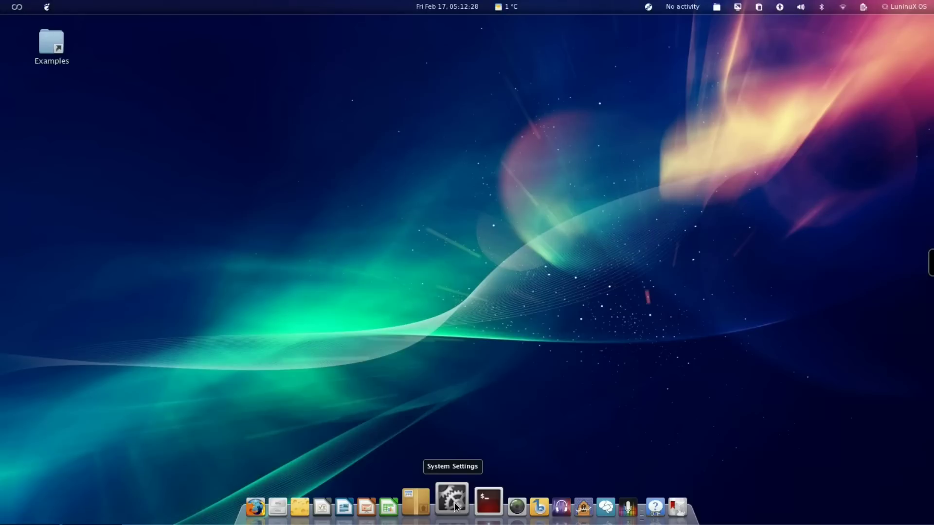
Step: Open System Settings, review the Power options and the available Appearance wallpapers, and close the window
{"action": "left_click", "coordinate": [453, 506]}
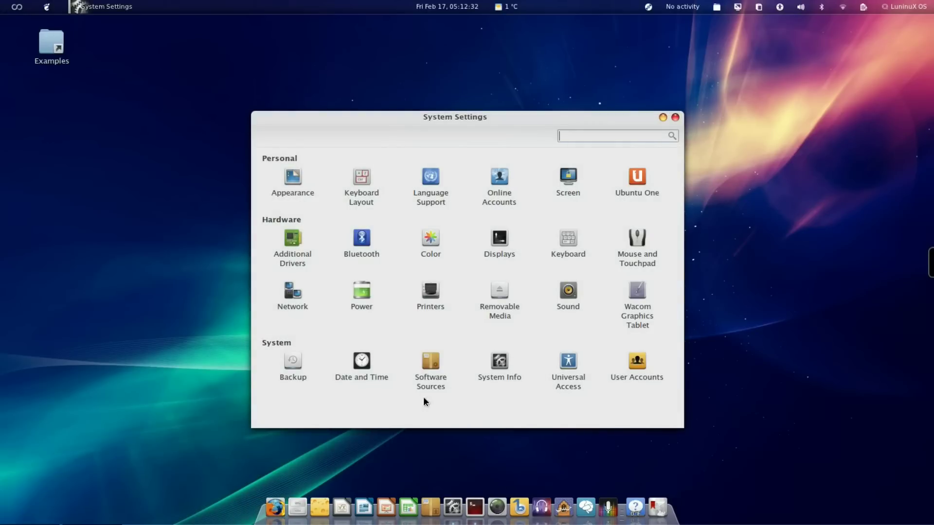
{"action": "left_click", "coordinate": [364, 295]}
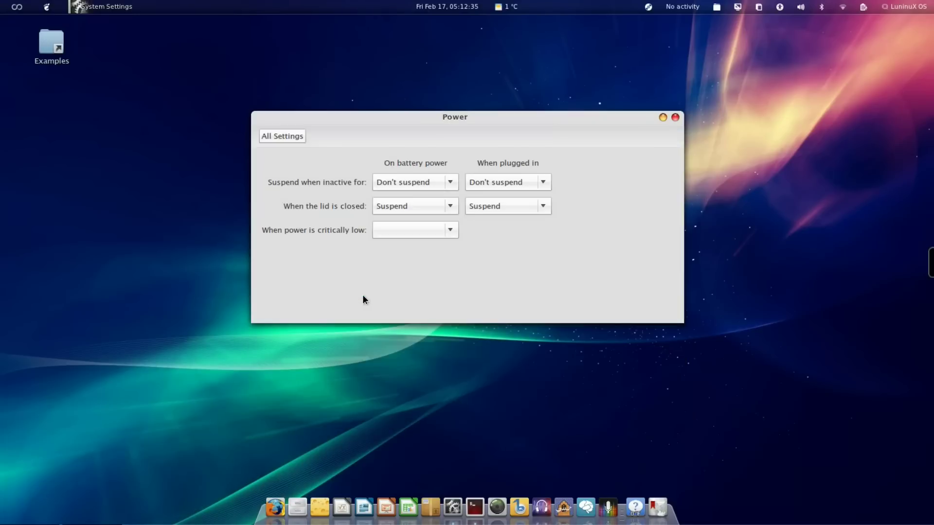
{"action": "left_click", "coordinate": [285, 138]}
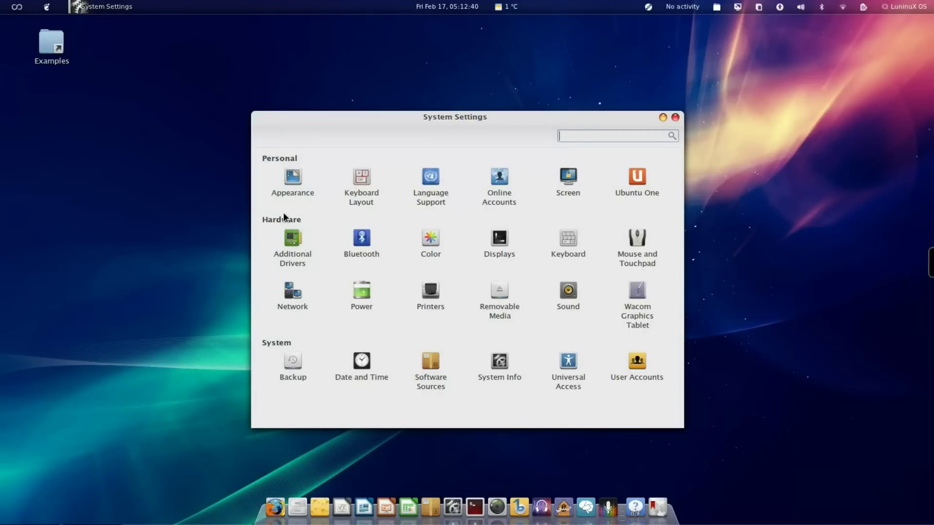
{"action": "left_click", "coordinate": [298, 191]}
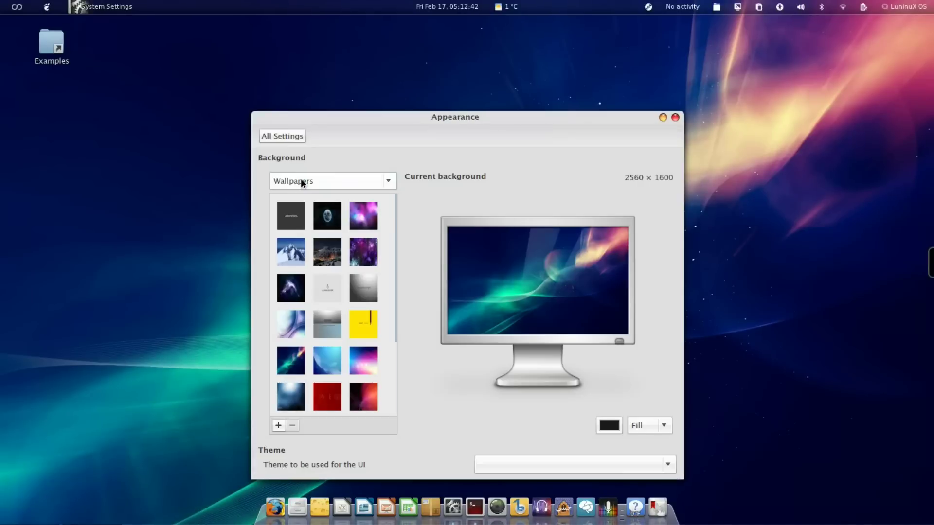
{"action": "scroll", "coordinate": [317, 223], "scroll_direction": "down", "scroll_amount": 3}
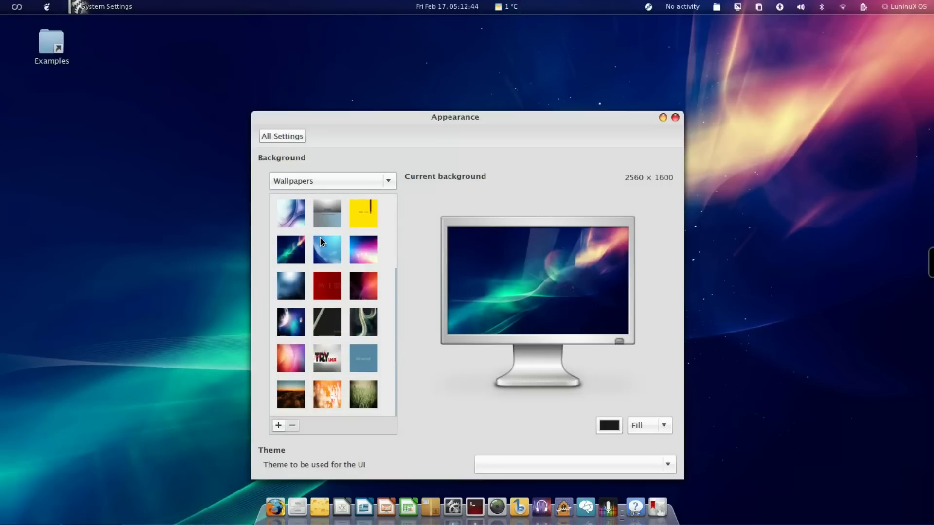
{"action": "left_click", "coordinate": [674, 118]}
Step: Open the desktop background settings, apply the Earth wallpaper, and minimize the window to view the desktop
{"action": "right_click", "coordinate": [396, 141]}
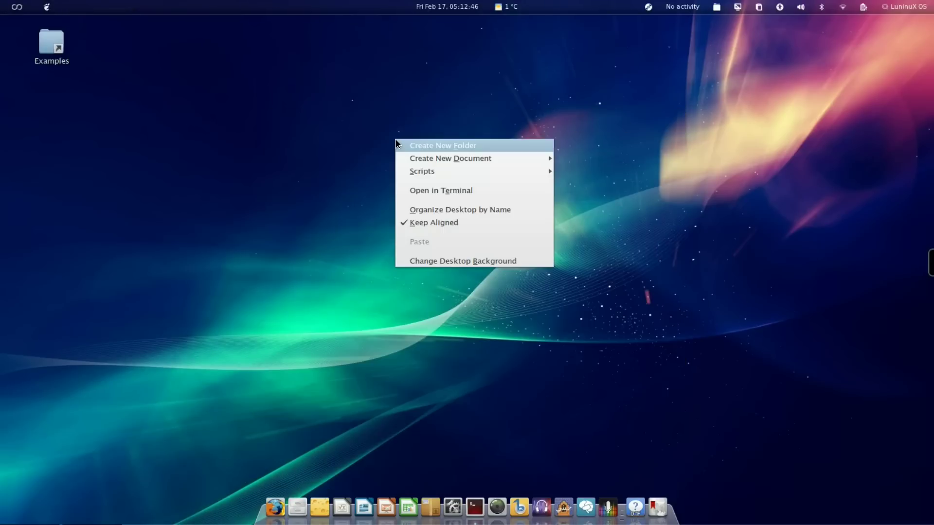
{"action": "left_click", "coordinate": [430, 261]}
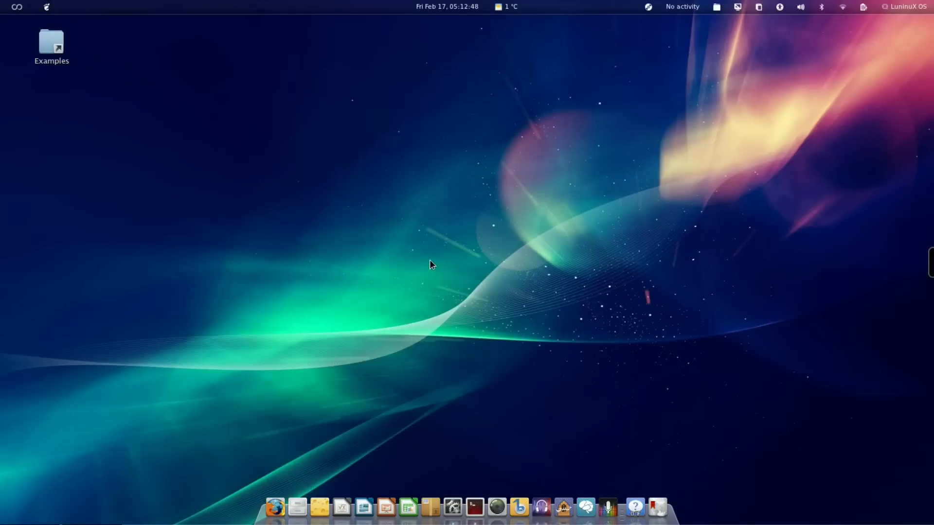
{"action": "left_click", "coordinate": [328, 190]}
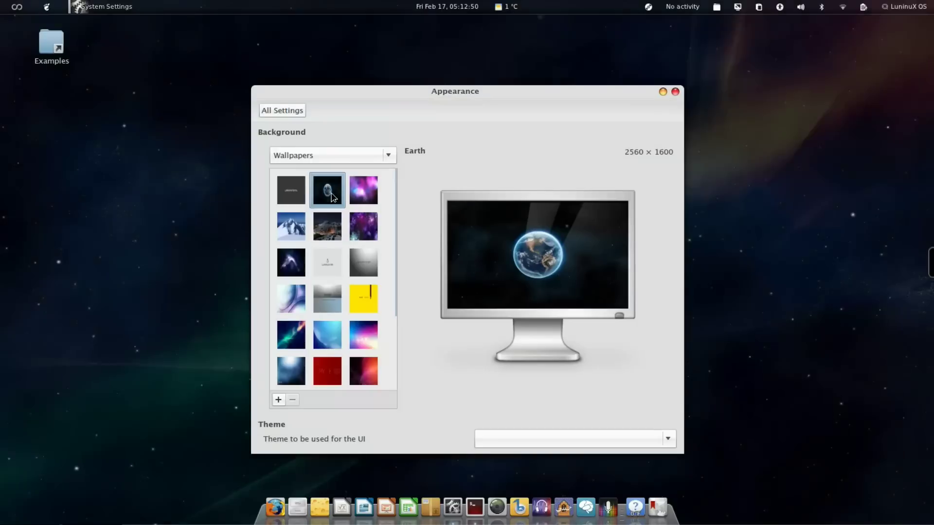
{"action": "left_click", "coordinate": [663, 91]}
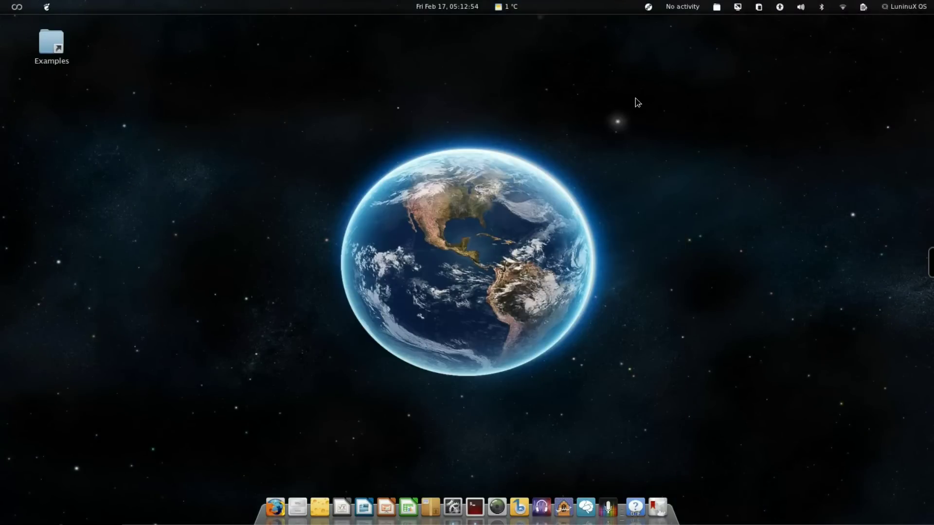
Step: Bring back the Appearance window, minimize xterm, and move the Appearance window aside
{"action": "key", "text": "alt+Tab"}
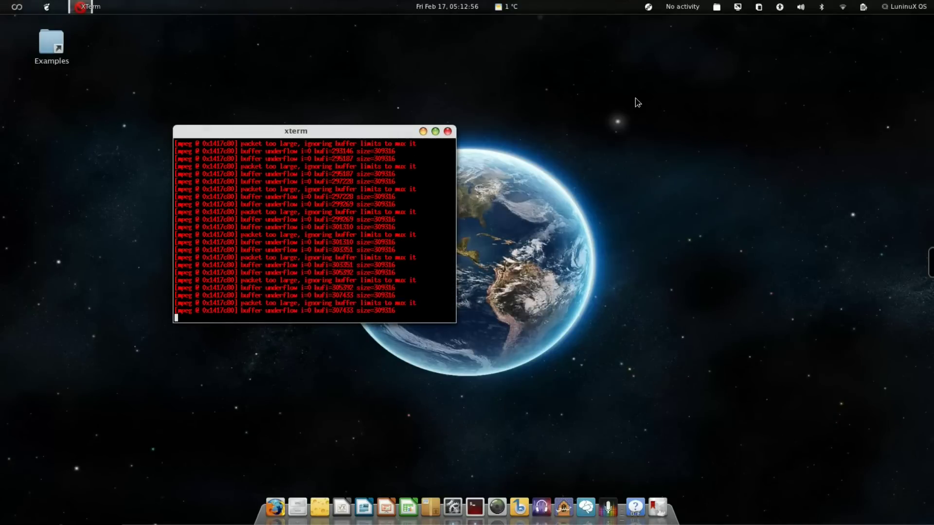
{"action": "key", "text": "alt+Tab"}
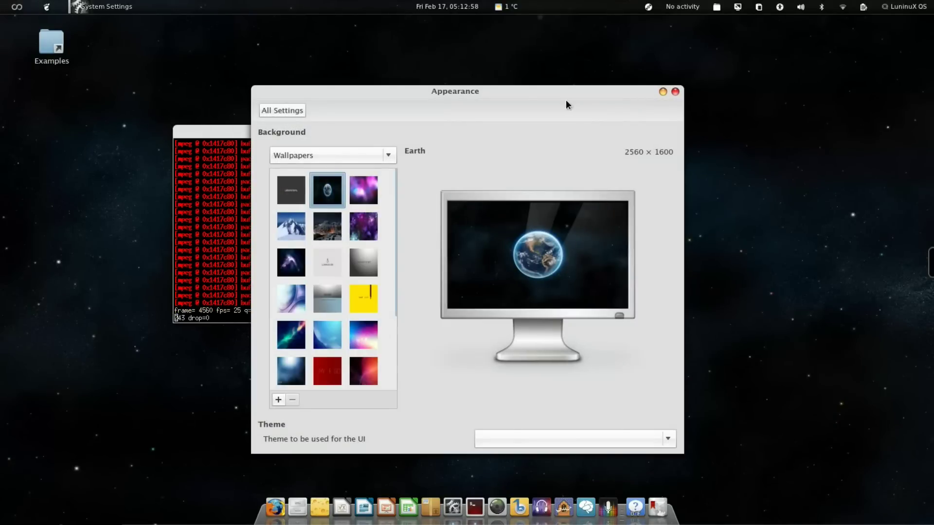
{"action": "left_click", "coordinate": [218, 133]}
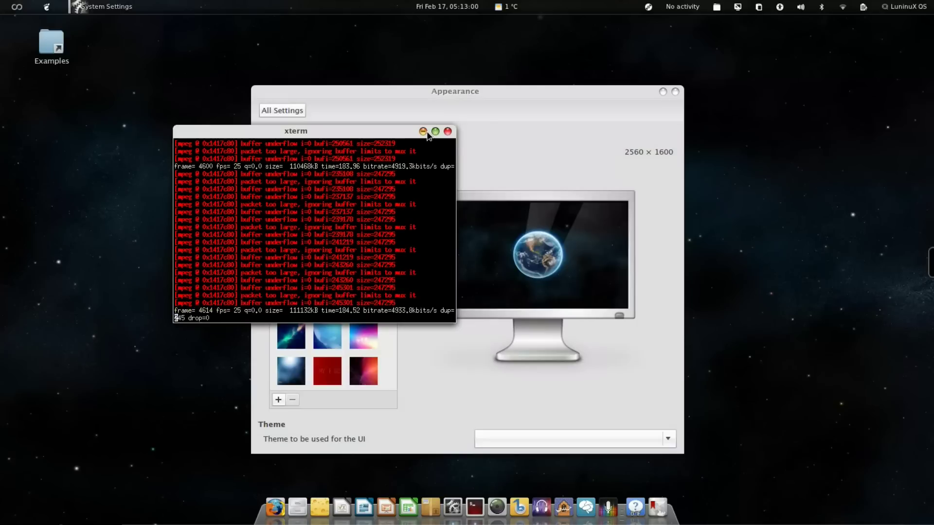
{"action": "left_click", "coordinate": [424, 131]}
{"action": "left_click_drag", "start_coordinate": [474, 108], "coordinate": [381, 94]}
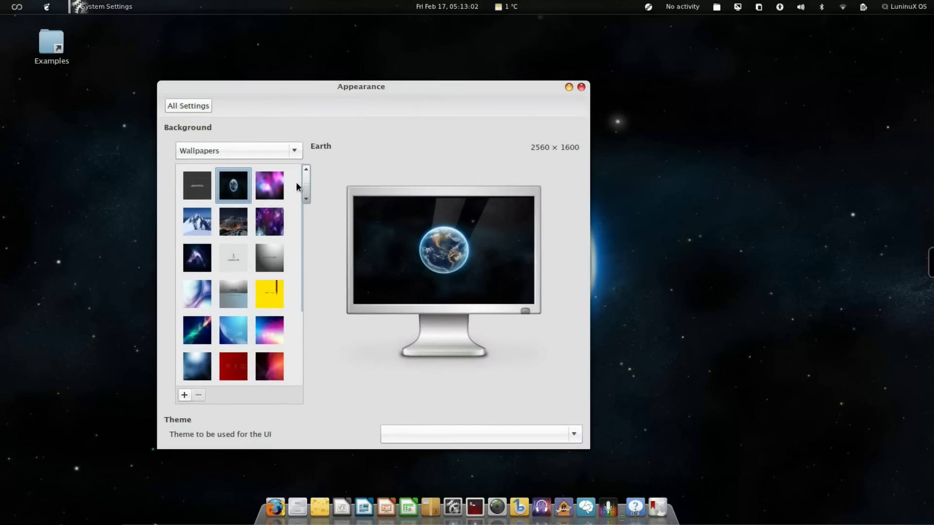
Step: Try out the Glow, Ice, StarsAndStripes and LuninuXOS wallpapers, moving the Appearance window to see more of the desktop
{"action": "left_click", "coordinate": [263, 189]}
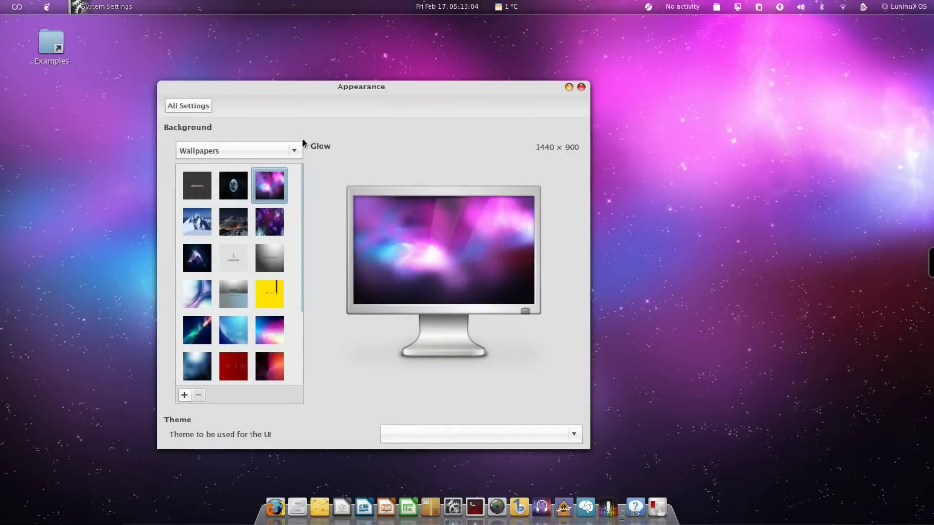
{"action": "left_click", "coordinate": [207, 222]}
{"action": "left_click_drag", "start_coordinate": [410, 87], "coordinate": [405, 110]}
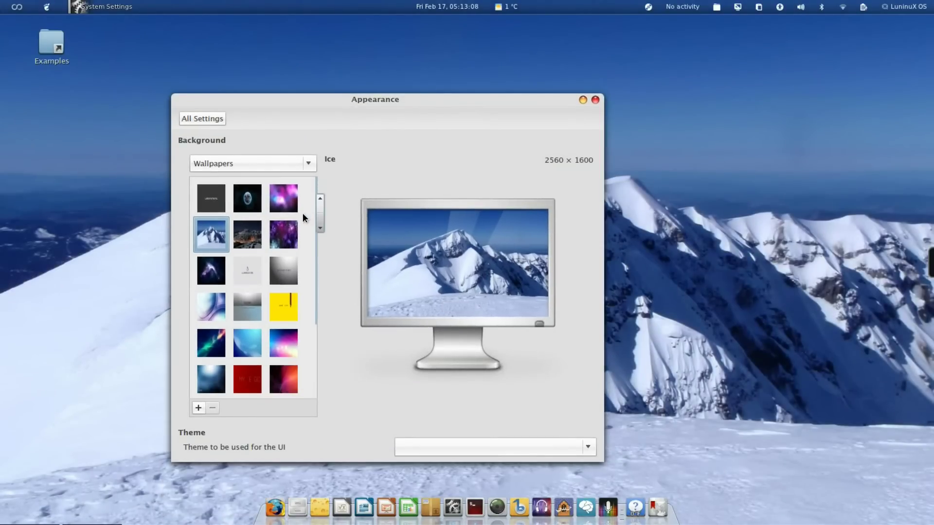
{"action": "key", "text": "Right"}
{"action": "left_click_drag", "start_coordinate": [382, 103], "coordinate": [355, 154]}
{"action": "key", "text": "Right"}
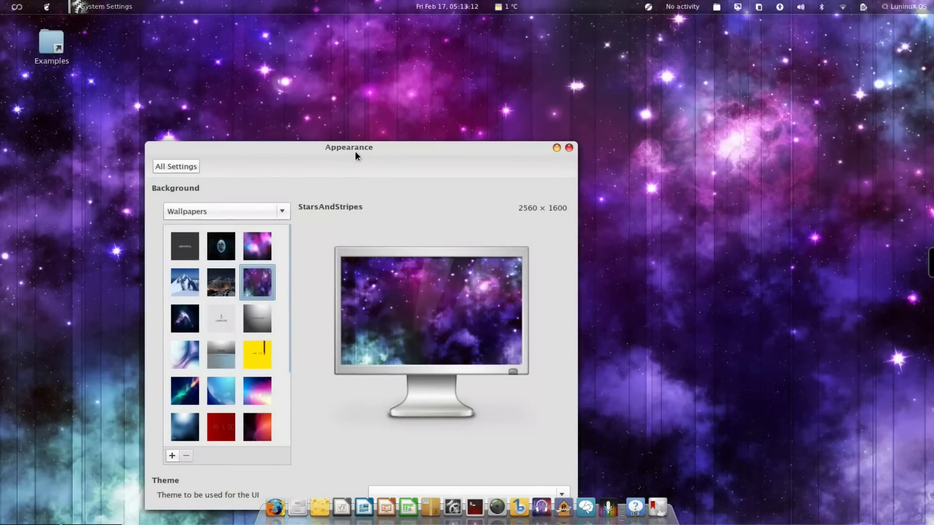
{"action": "key", "text": "Down"}
{"action": "key", "text": "Left"}
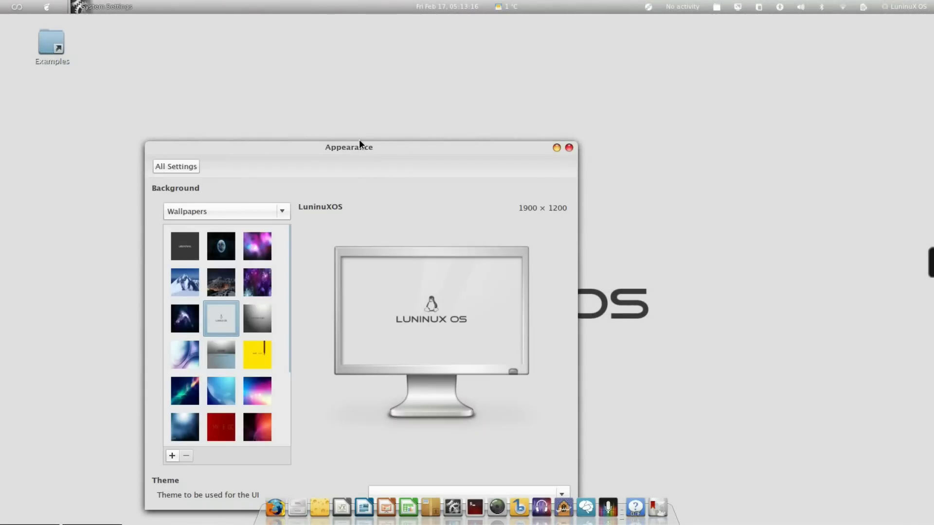
Step: Move the Appearance window out of the way and cycle through further wallpapers, including Gnome, Inverted and Hidden Universe
{"action": "left_click_drag", "start_coordinate": [351, 146], "coordinate": [362, 419]}
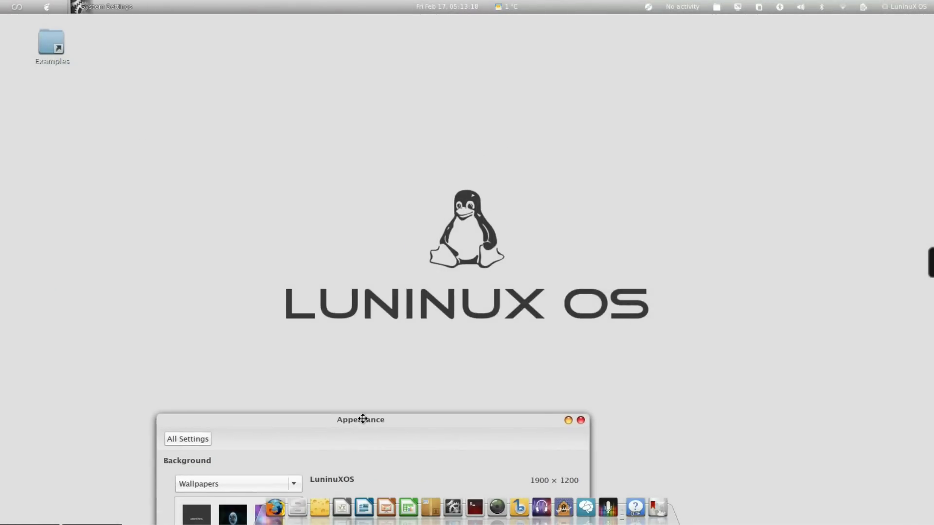
{"action": "key", "text": "Right"}
{"action": "key", "text": "Right"}
{"action": "key", "text": "Right"}
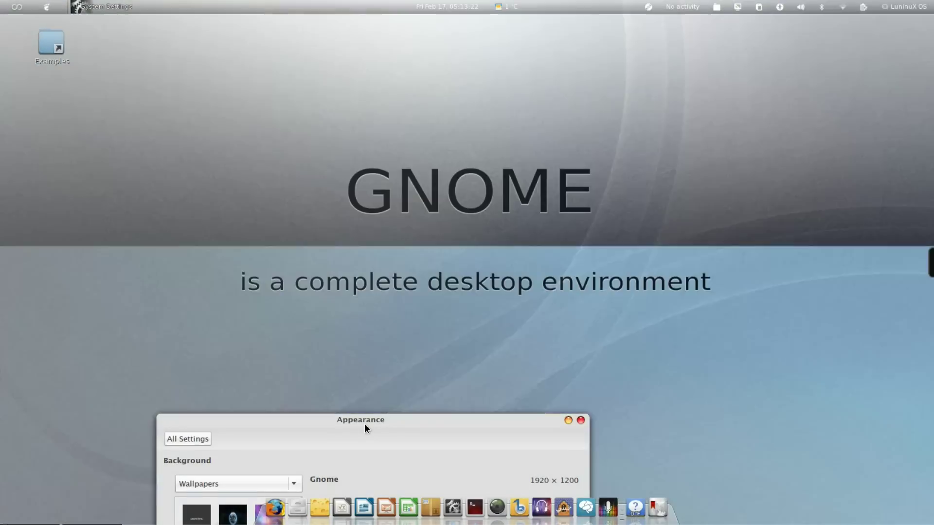
{"action": "key", "text": "Right"}
{"action": "key", "text": "Right"}
{"action": "key", "text": "Right"}
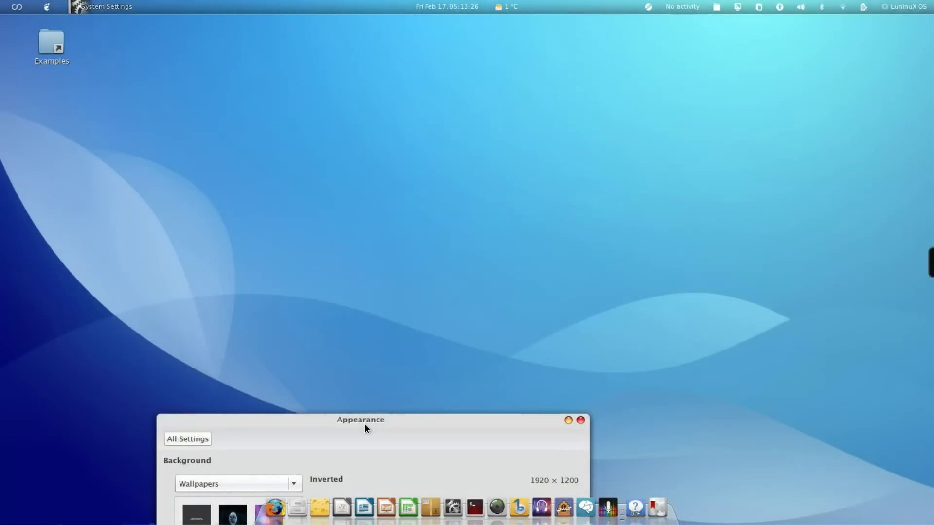
{"action": "key", "text": "Right"}
Step: Move the Appearance window back into full view and apply the NightlyMountain wallpaper
{"action": "left_click_drag", "start_coordinate": [369, 423], "coordinate": [347, 87]}
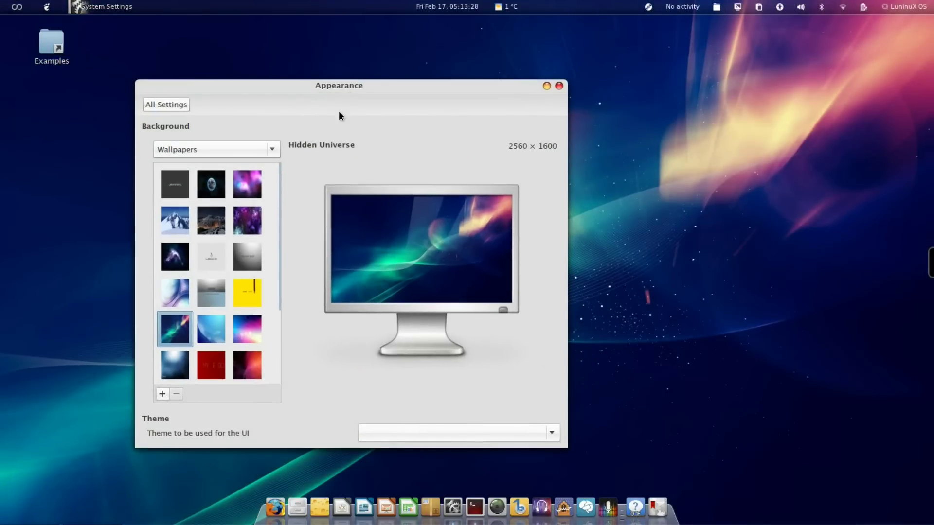
{"action": "scroll", "coordinate": [249, 328], "scroll_direction": "down", "scroll_amount": 2}
{"action": "scroll", "coordinate": [249, 324], "scroll_direction": "up", "scroll_amount": 5}
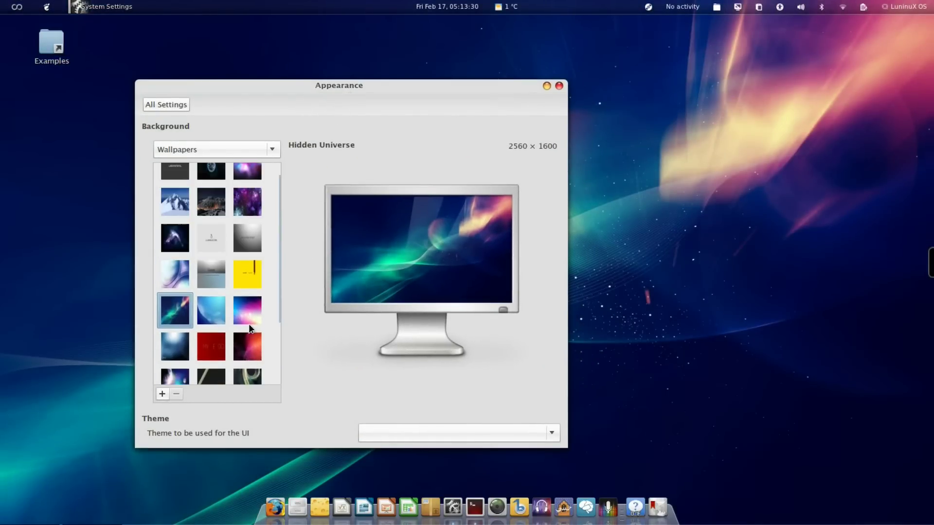
{"action": "left_click", "coordinate": [201, 229]}
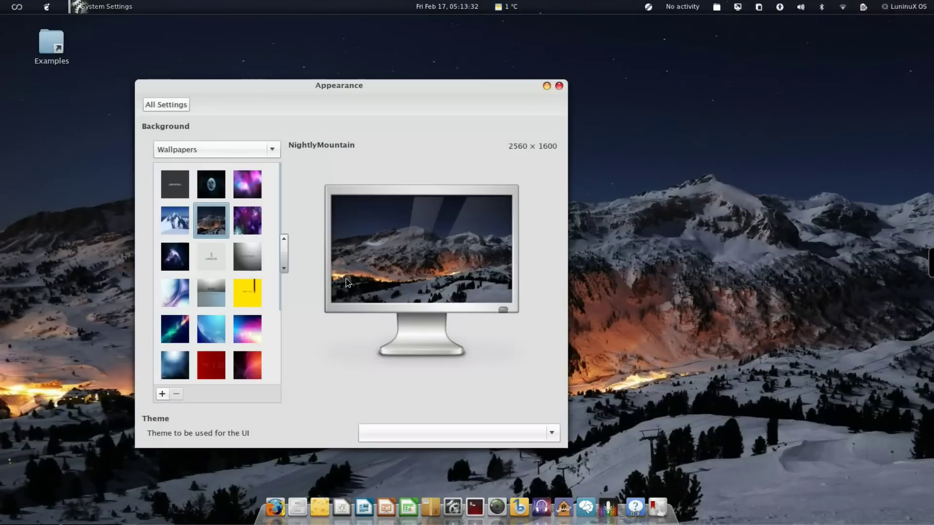
Step: Try the Ambiance, Radiance and Adwaita themes for the user interface
{"action": "left_click", "coordinate": [544, 433]}
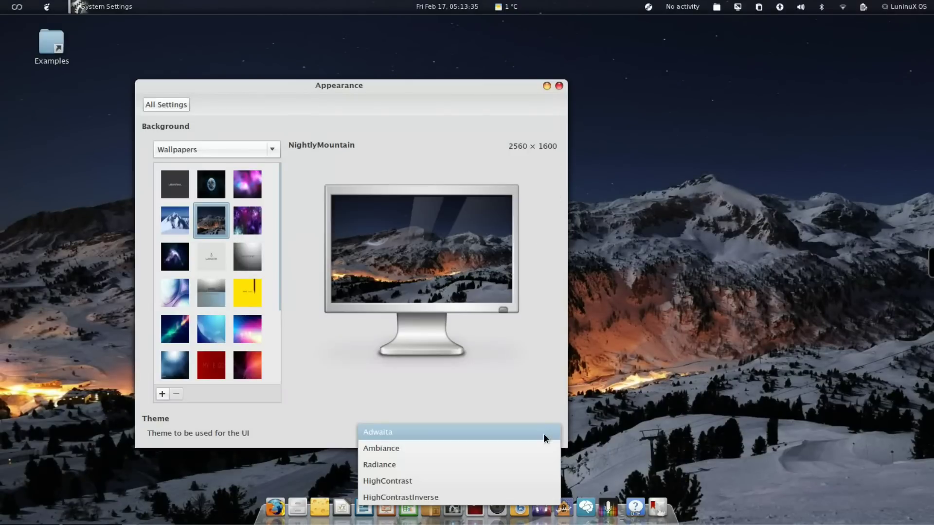
{"action": "left_click", "coordinate": [486, 448]}
{"action": "left_click", "coordinate": [498, 432]}
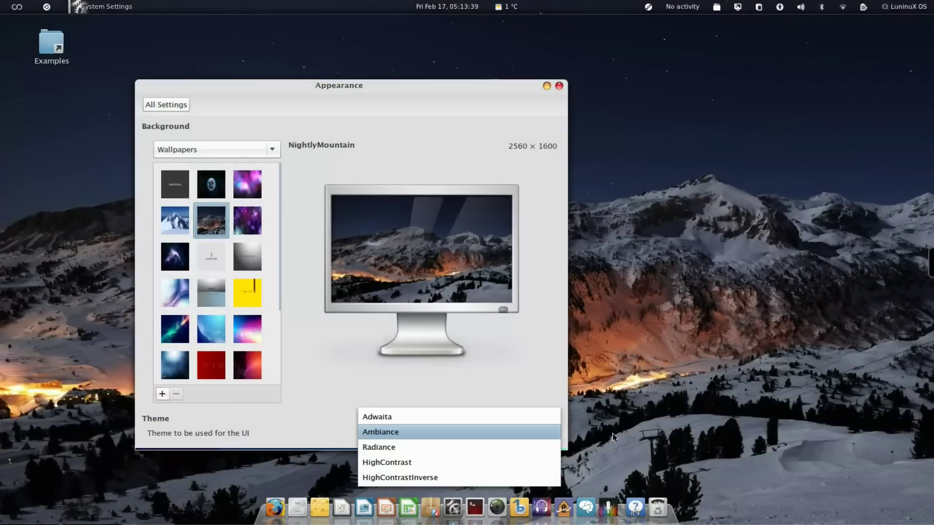
{"action": "left_click", "coordinate": [480, 453]}
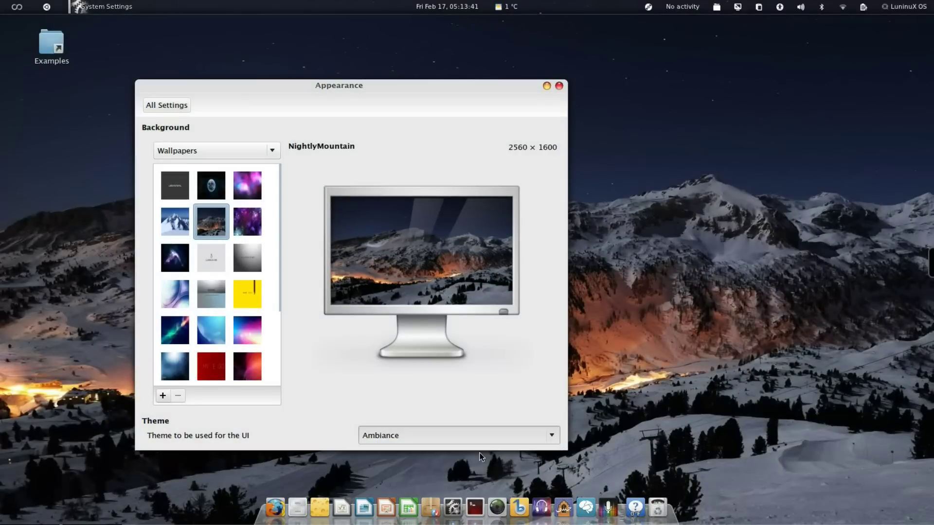
{"action": "left_click", "coordinate": [552, 436]}
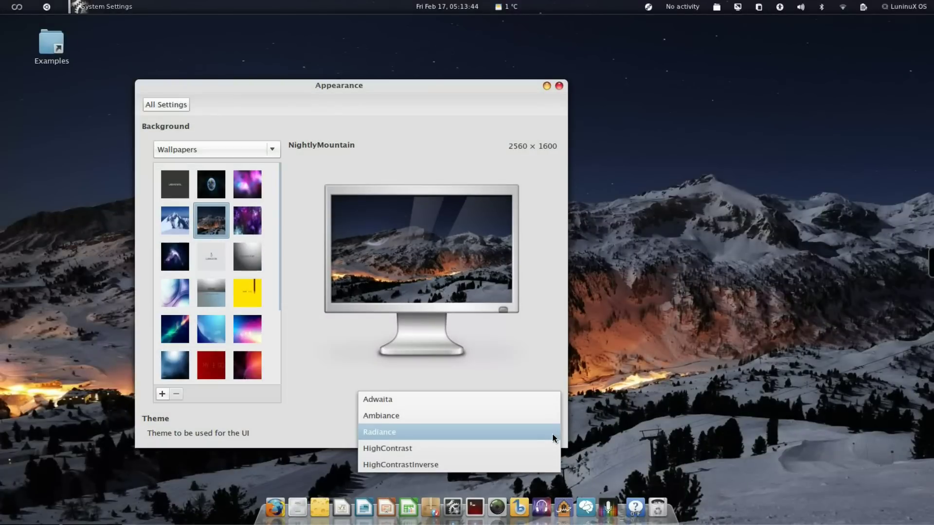
{"action": "left_click", "coordinate": [511, 399]}
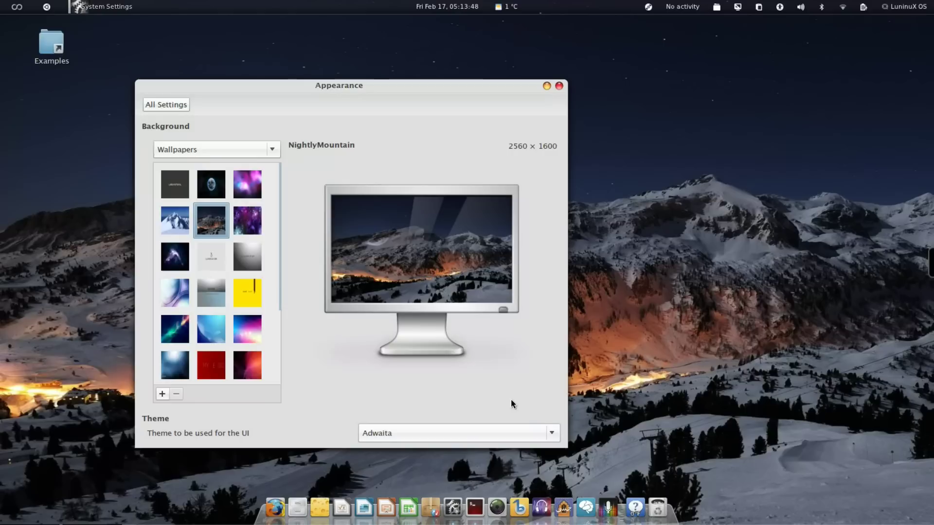
Step: Set the user interface theme to Ambiance and close the Appearance window
{"action": "left_click", "coordinate": [556, 441]}
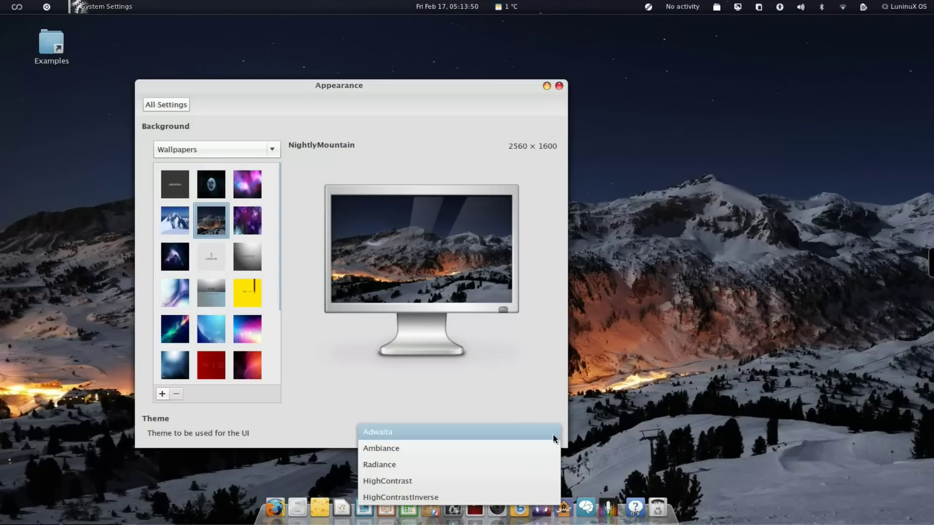
{"action": "left_click", "coordinate": [559, 86]}
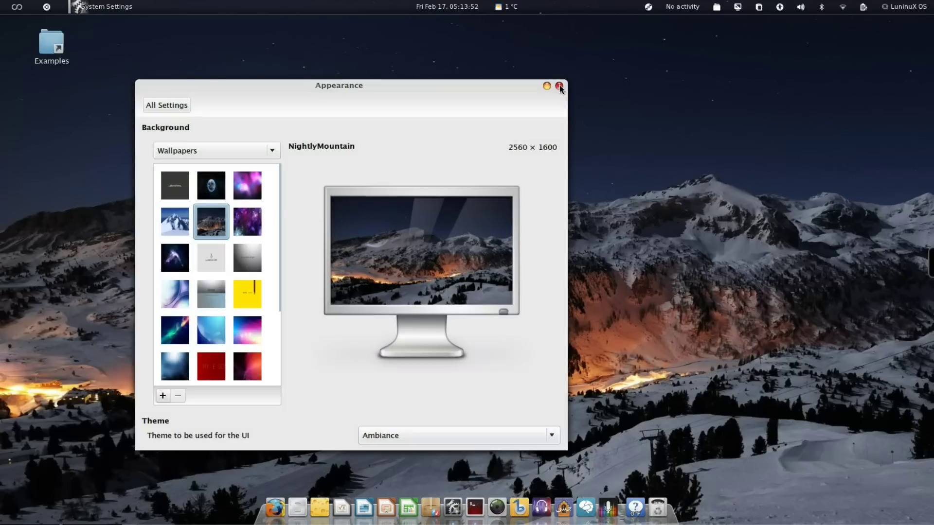
{"action": "left_click", "coordinate": [559, 86]}
Step: Show the window overview and the application categories, and return to the desktop with the xterm window active
{"action": "mouse_move", "coordinate": [0, 0]}
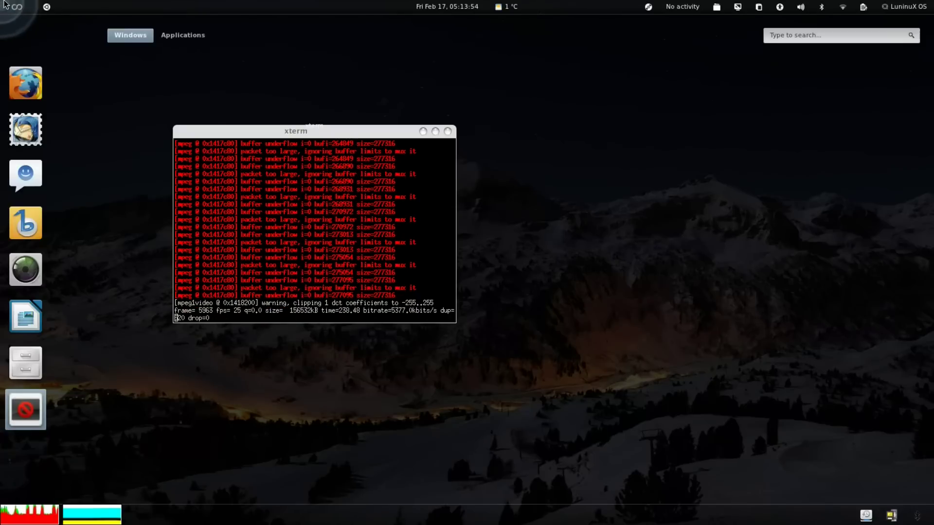
{"action": "left_click", "coordinate": [47, 7]}
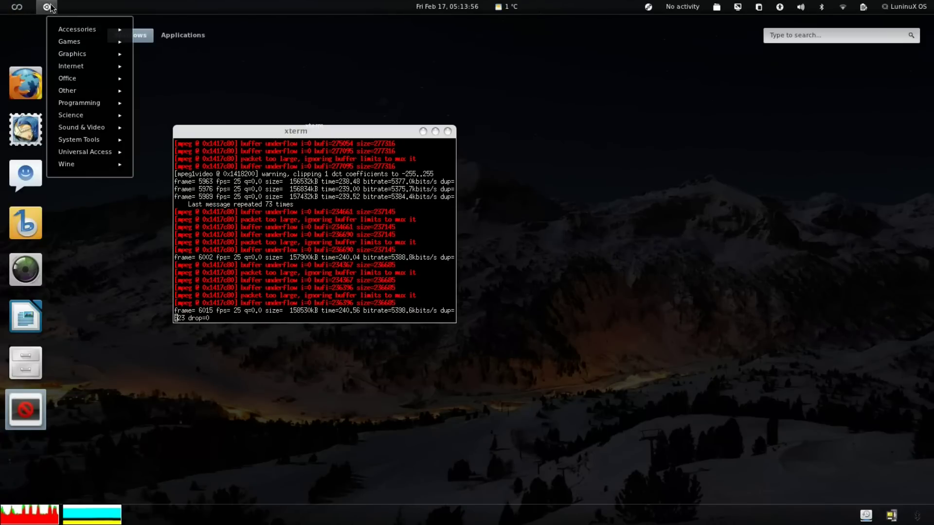
{"action": "left_click", "coordinate": [51, 8]}
{"action": "left_click", "coordinate": [337, 139]}
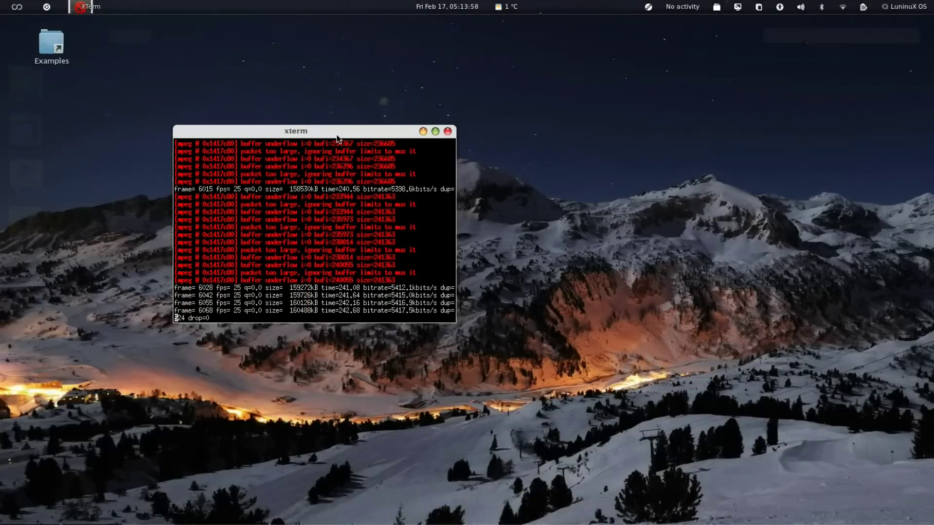